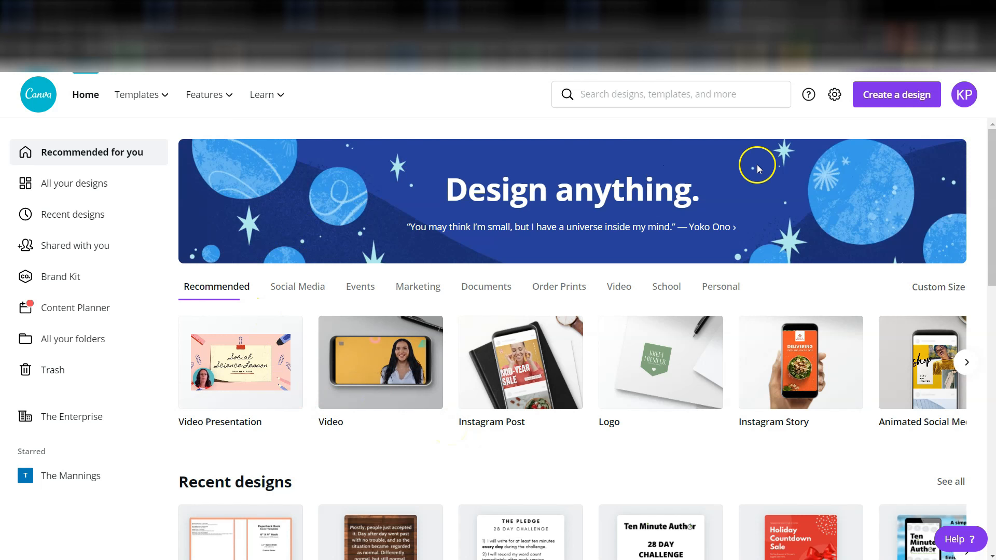
# - Create a new blank Book Cover design, searching the design types for "book"
pyautogui.click(873, 93)
pyautogui.click(814, 116)
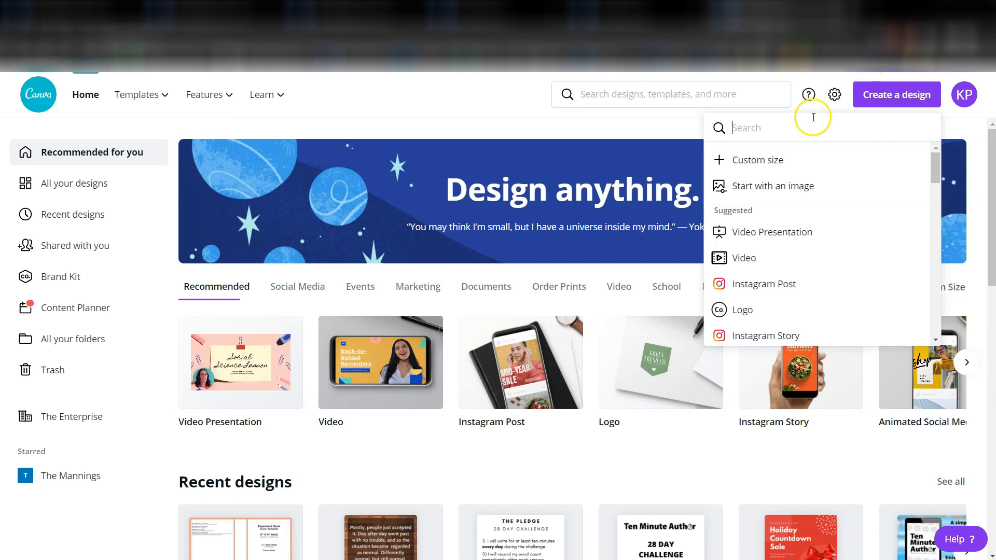
pyautogui.write('book')
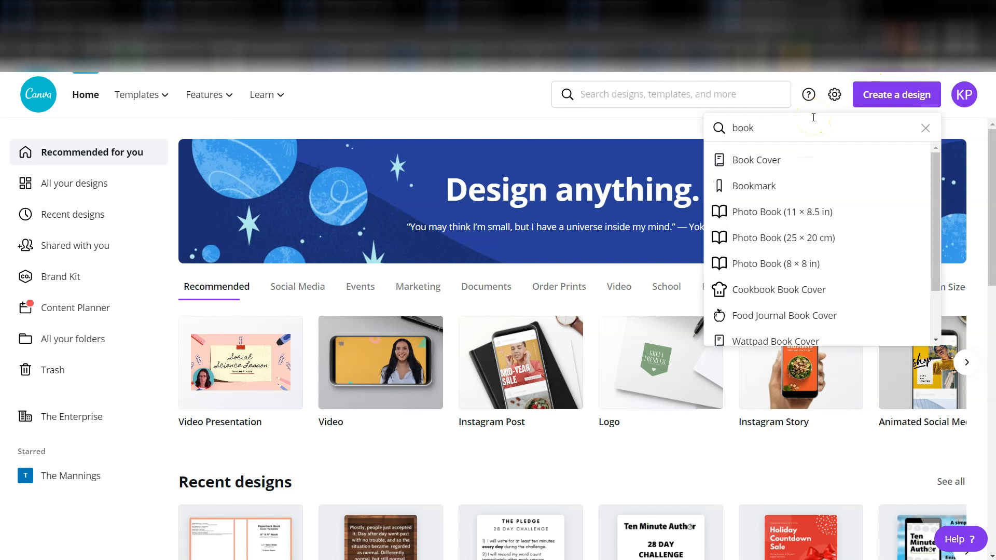
pyautogui.click(721, 161)
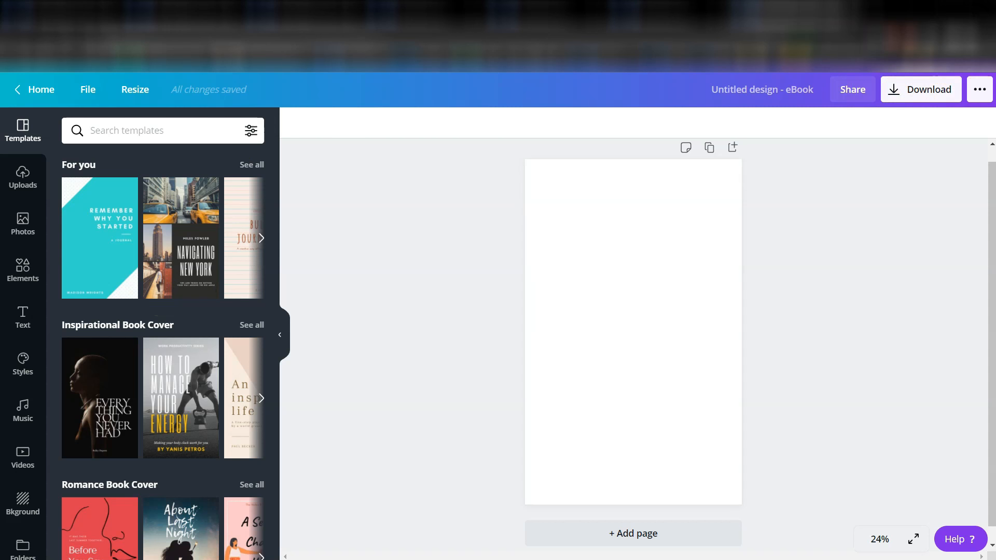
# - Place the uploaded guitarist photo on the page and enlarge it until it spans the page width and nearly its full height
pyautogui.moveTo(995, 280); pyautogui.dragTo(605, 256)
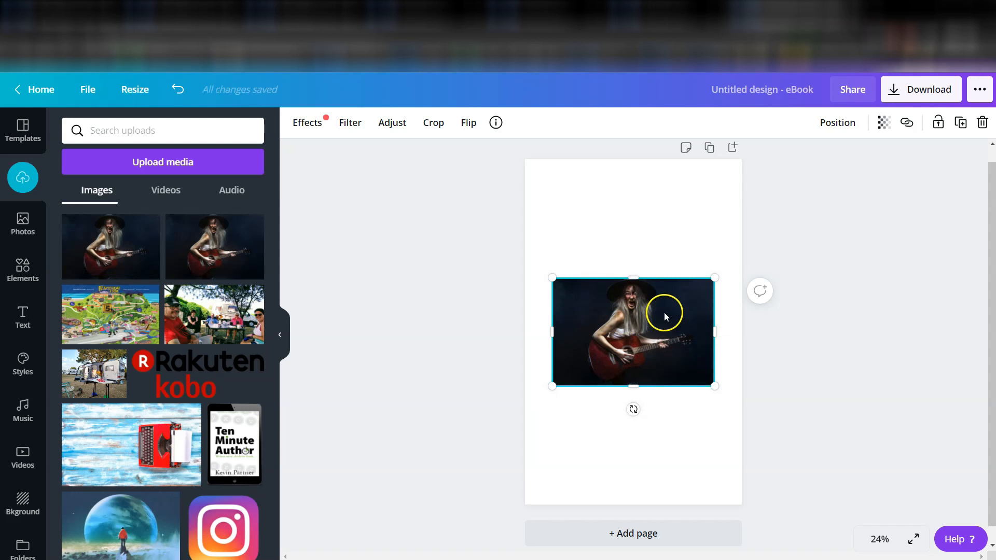
pyautogui.moveTo(666, 335)
pyautogui.mouseDown()
pyautogui.moveTo(625, 316)
pyautogui.moveTo(653, 325)
pyautogui.mouseUp()
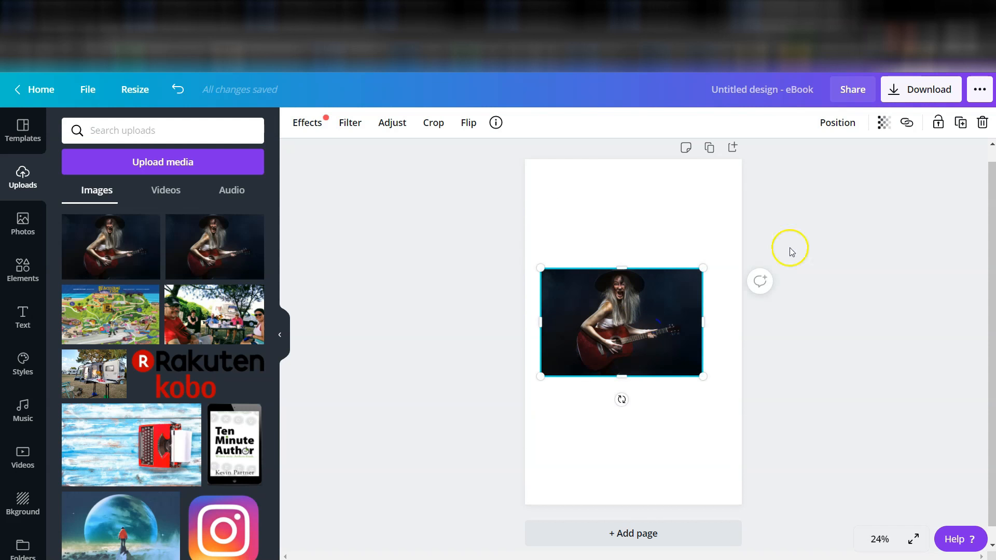
pyautogui.moveTo(703, 376); pyautogui.dragTo(891, 469)
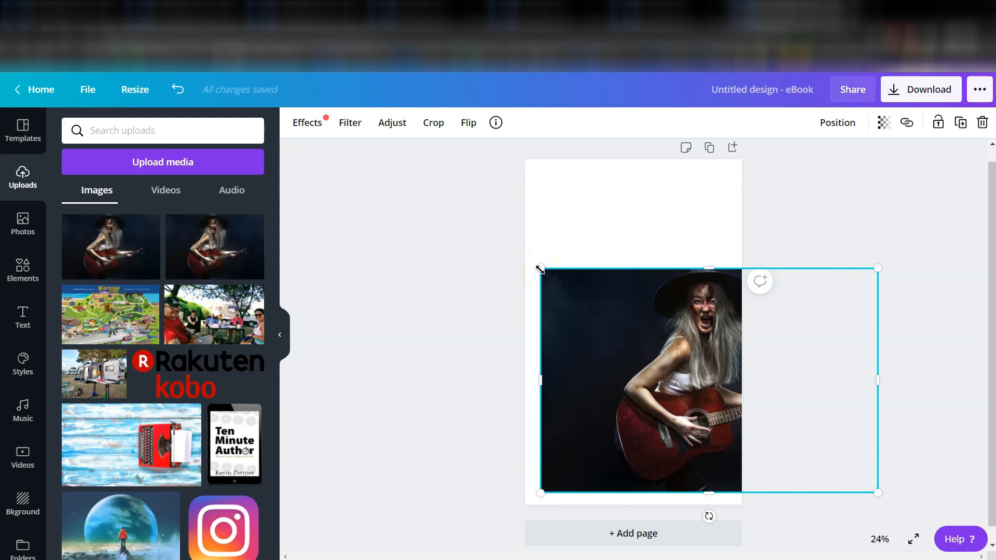
pyautogui.moveTo(540, 270); pyautogui.dragTo(447, 206)
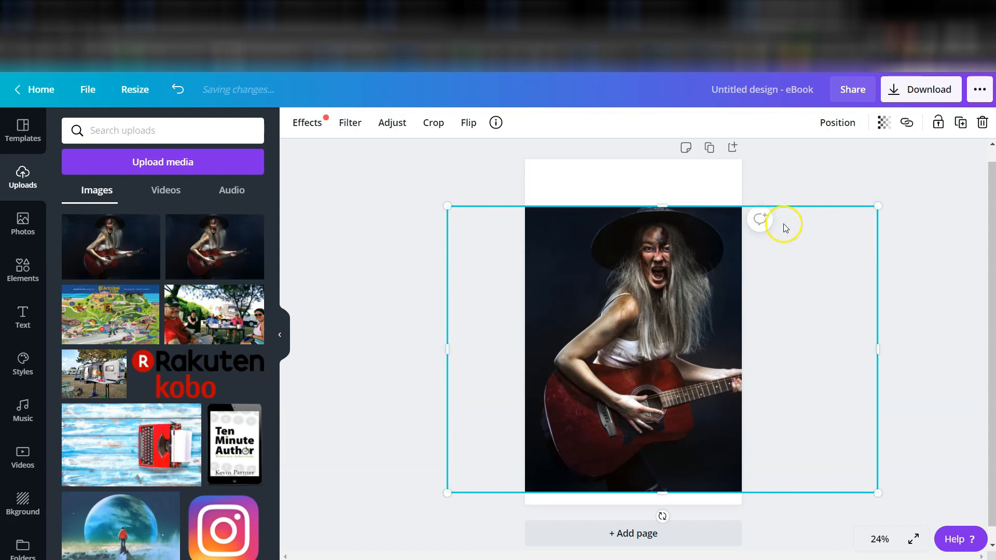
pyautogui.moveTo(877, 206); pyautogui.dragTo(908, 185)
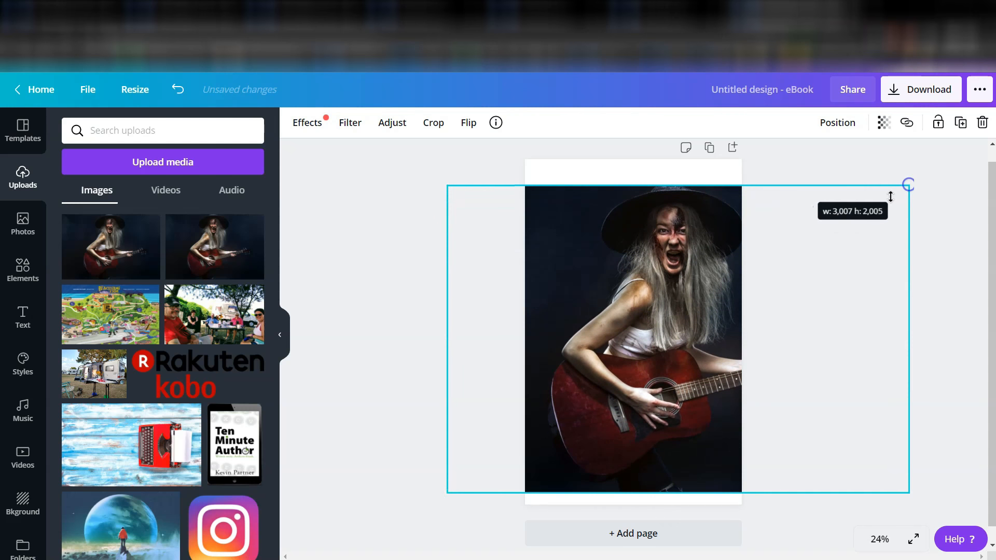
pyautogui.moveTo(632, 342); pyautogui.dragTo(563, 386)
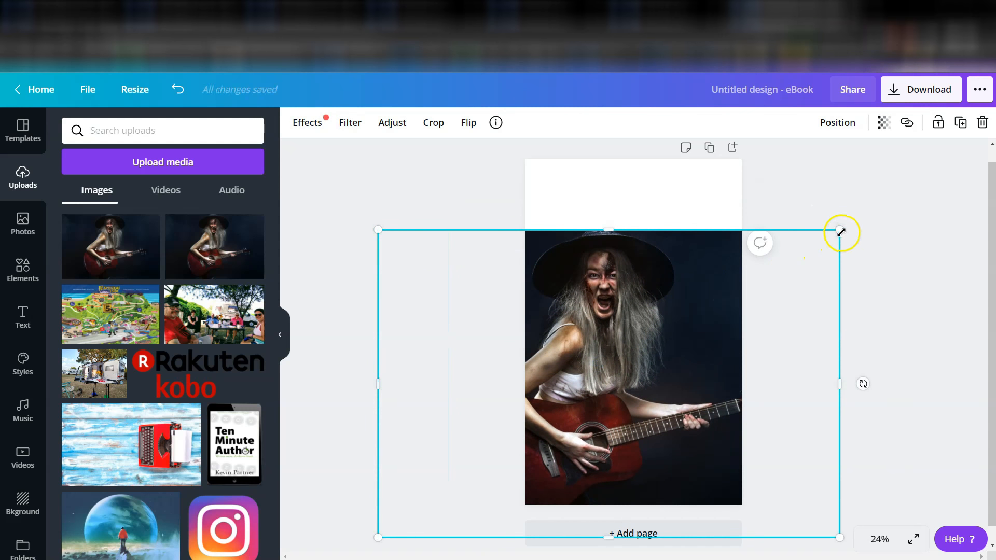
pyautogui.moveTo(841, 232); pyautogui.dragTo(927, 184)
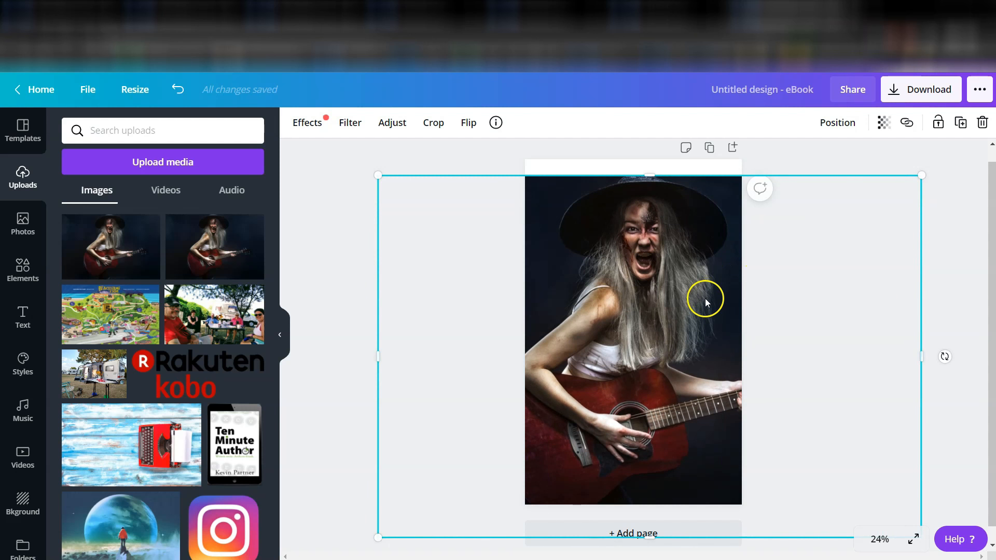
pyautogui.moveTo(681, 301); pyautogui.dragTo(680, 301)
# - Copy the enlarged guitarist photo and paste a duplicate onto the same page
pyautogui.rightClick(679, 300)
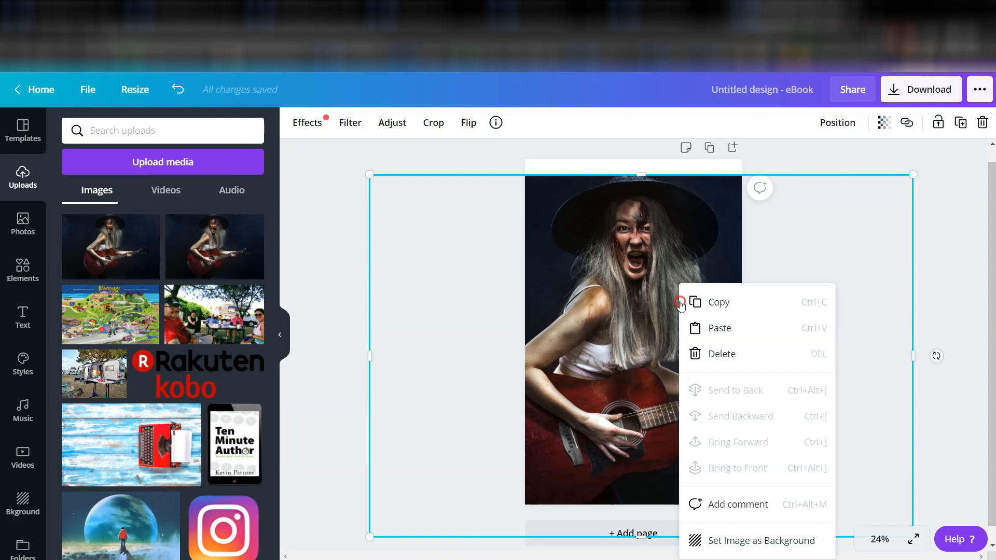
pyautogui.click(719, 301)
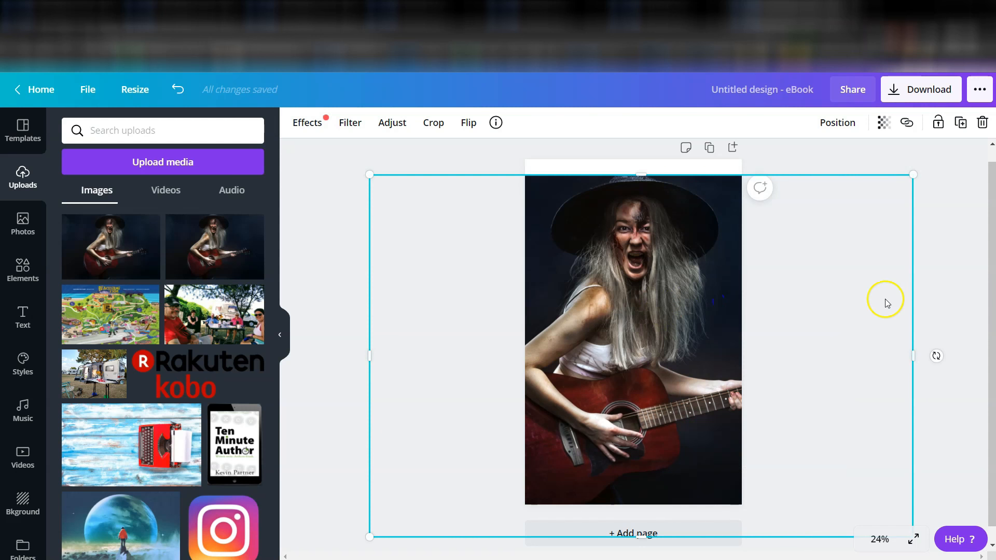
pyautogui.rightClick(698, 320)
pyautogui.click(707, 327)
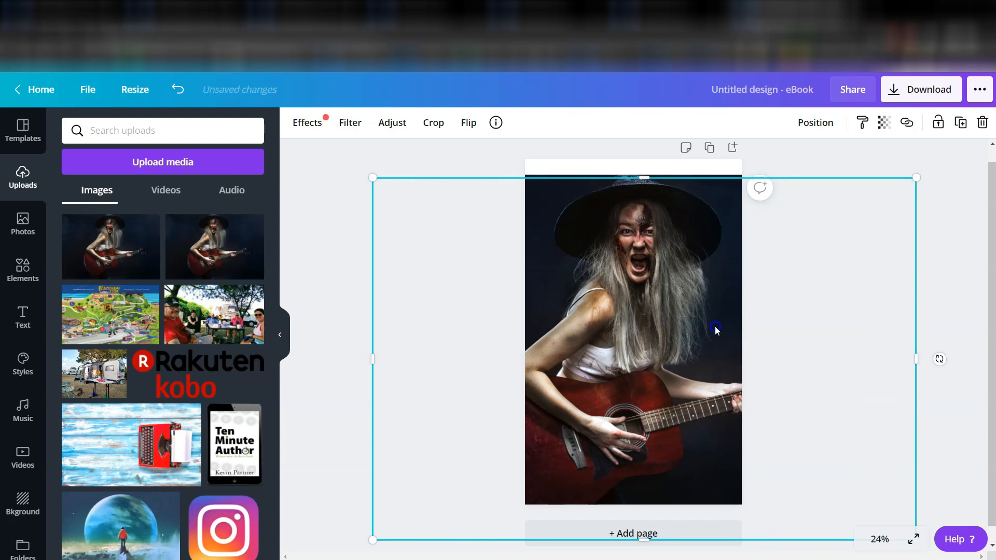
# - Move the duplicate photo down out of the way and shift the original to fill the page with the face near its left edge
pyautogui.moveTo(646, 278); pyautogui.dragTo(646, 367)
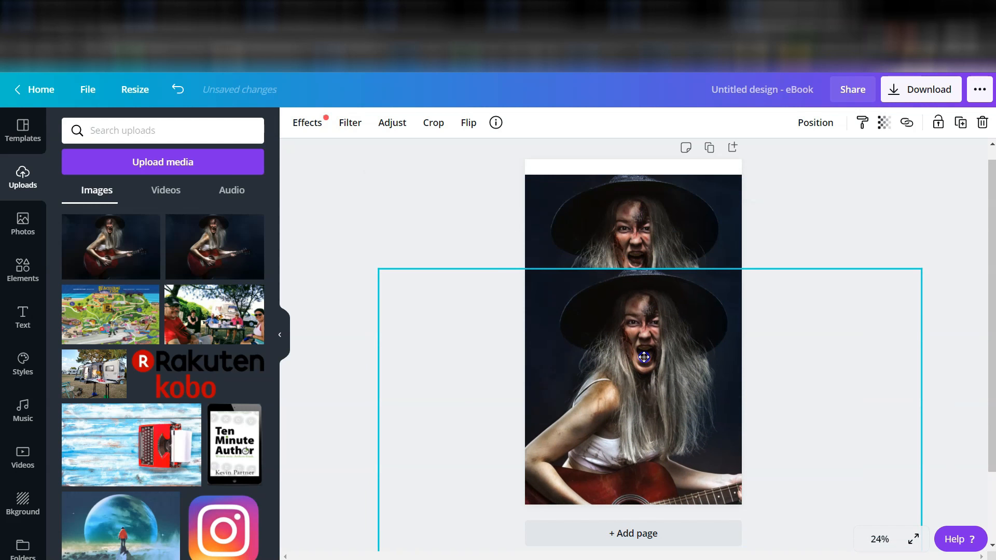
pyautogui.click(648, 222)
pyautogui.moveTo(645, 304); pyautogui.dragTo(700, 457)
pyautogui.click(601, 289)
pyautogui.moveTo(627, 298); pyautogui.dragTo(545, 280)
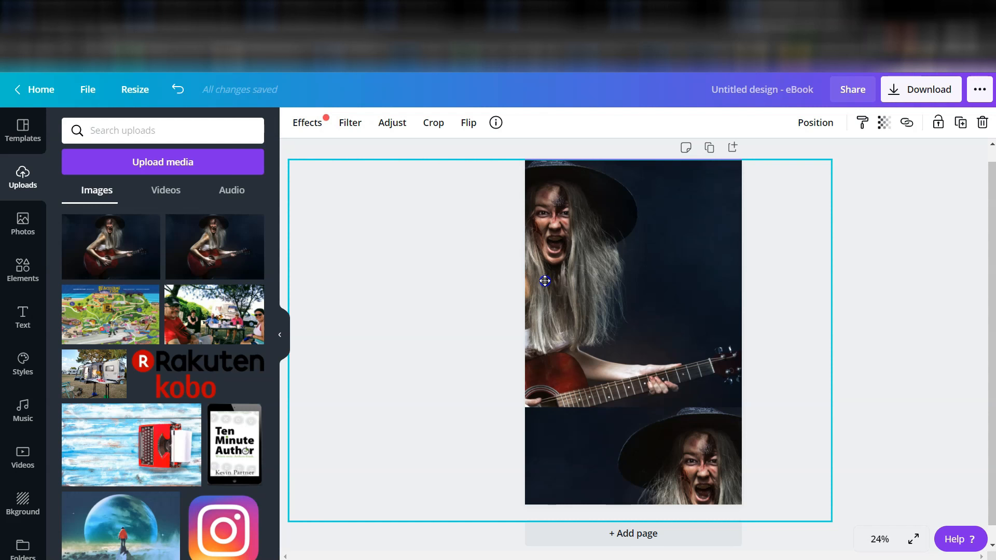
pyautogui.moveTo(545, 281); pyautogui.dragTo(546, 282)
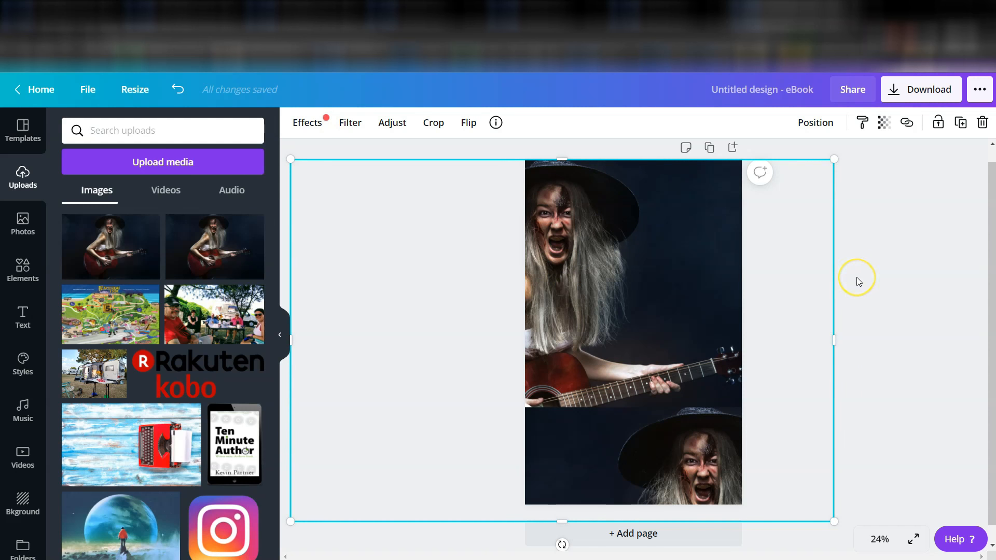
# - Set the repositioned original photo as the page background
pyautogui.click(617, 262)
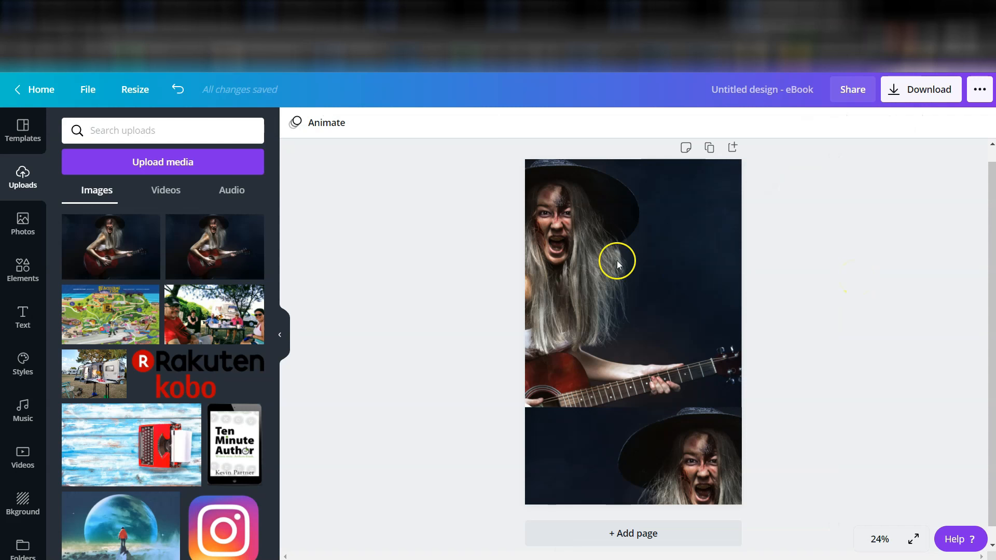
pyautogui.click(590, 214)
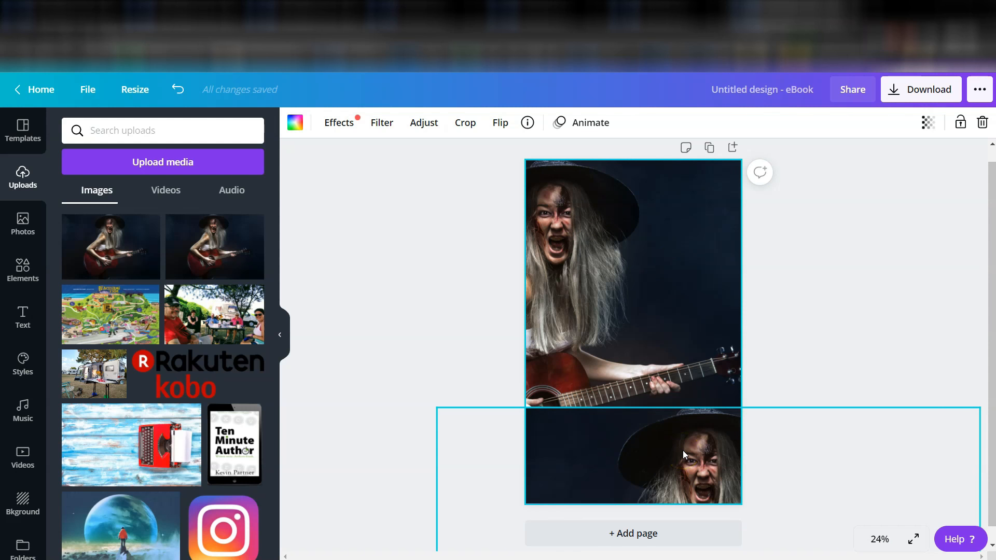
pyautogui.click(655, 250)
# - Lower the duplicate photo's transparency setting and align it exactly over the background photo
pyautogui.moveTo(696, 453); pyautogui.dragTo(677, 357)
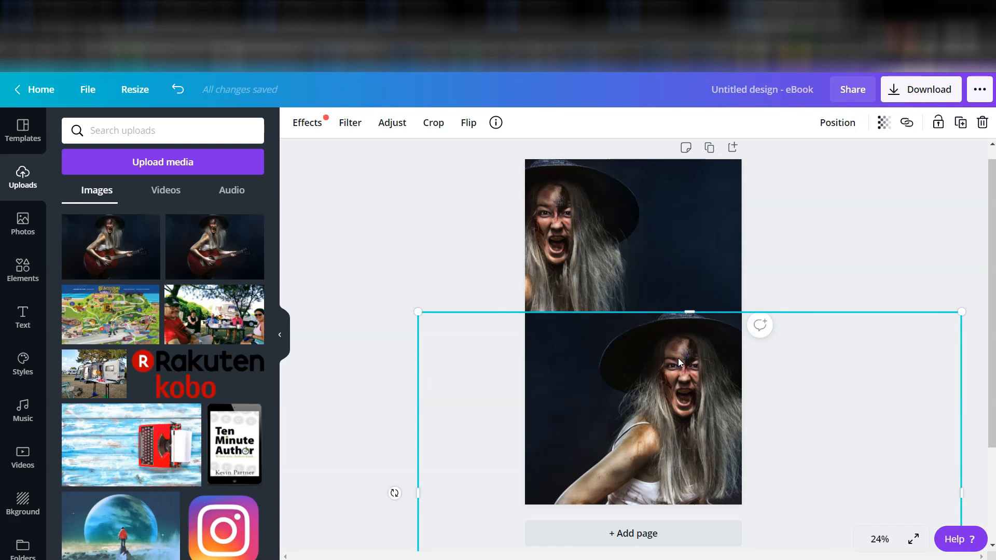
pyautogui.moveTo(679, 359); pyautogui.dragTo(676, 417)
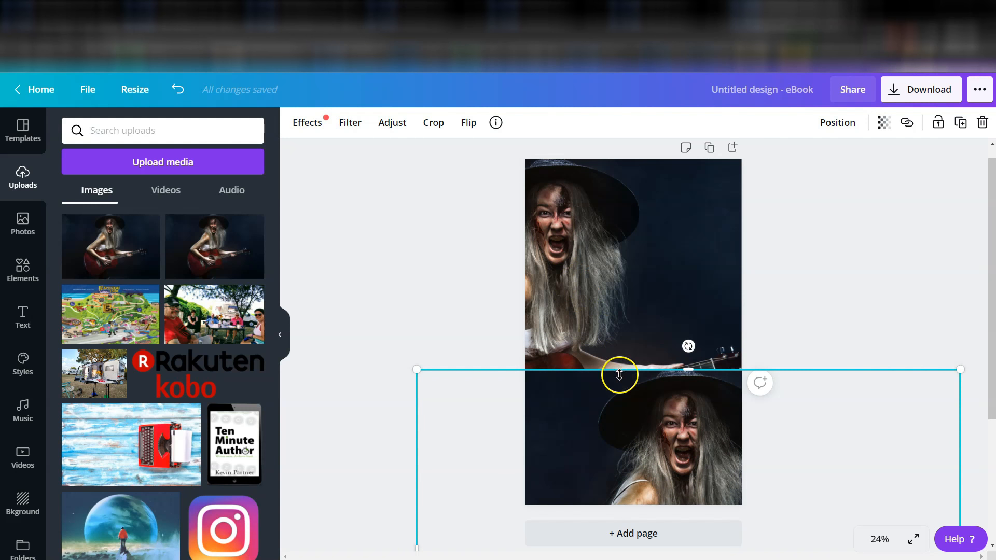
pyautogui.moveTo(683, 425); pyautogui.dragTo(655, 377)
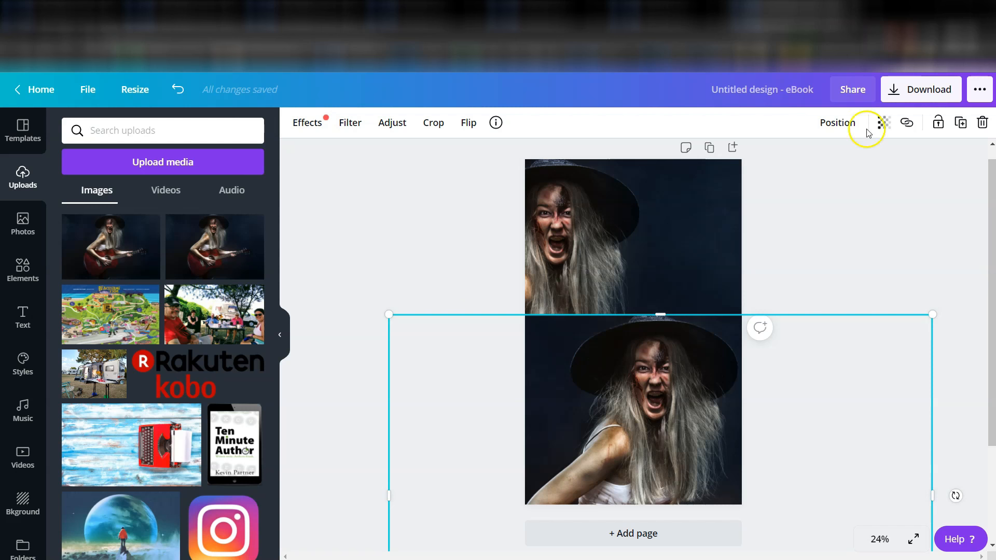
pyautogui.click(883, 122)
pyautogui.moveTo(845, 158); pyautogui.dragTo(806, 159)
pyautogui.moveTo(637, 407); pyautogui.dragTo(558, 273)
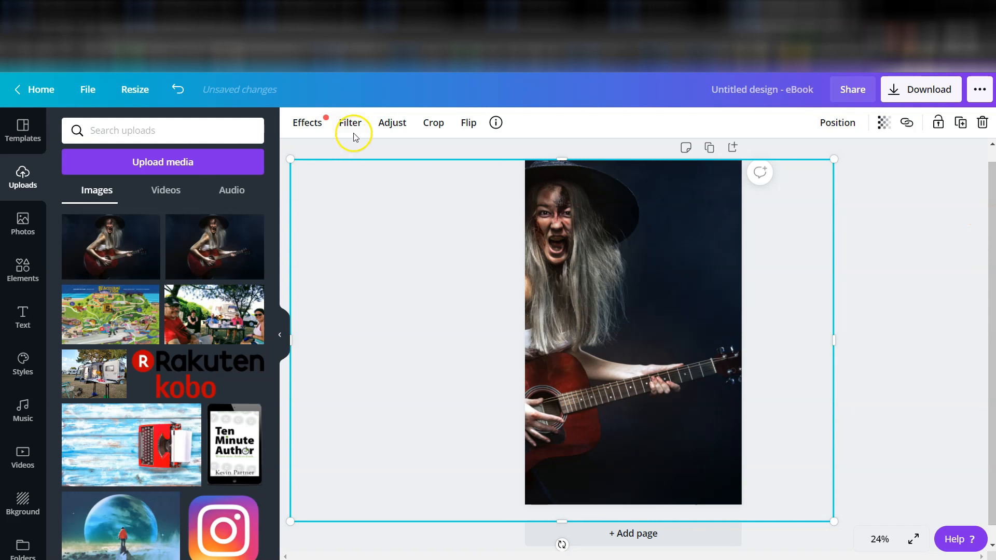
# - Try different X-Process strengths on the overlaid photo, settling on 100, and set its transparency to 39
pyautogui.click(396, 123)
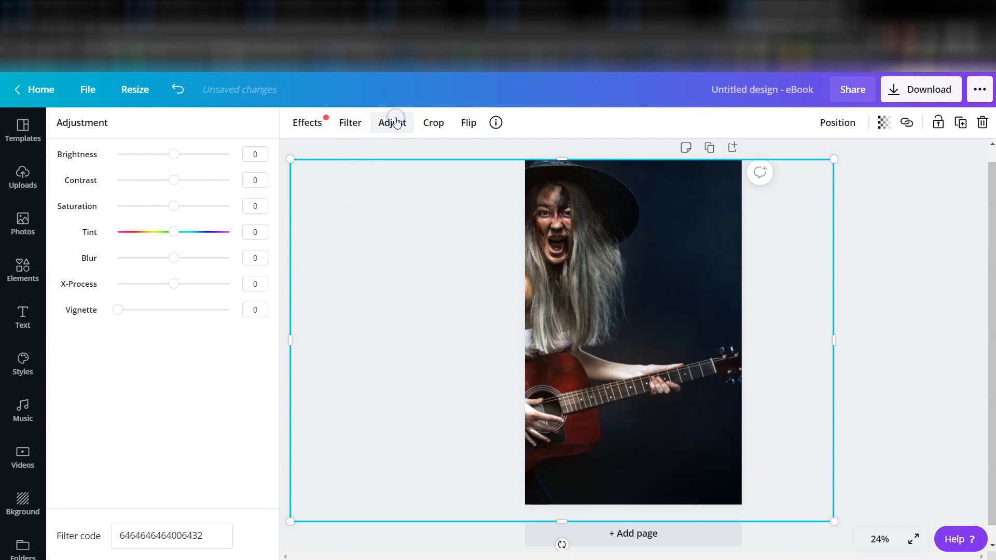
pyautogui.moveTo(173, 284)
pyautogui.mouseDown()
pyautogui.moveTo(213, 284)
pyautogui.moveTo(191, 284)
pyautogui.mouseUp()
pyautogui.click(883, 122)
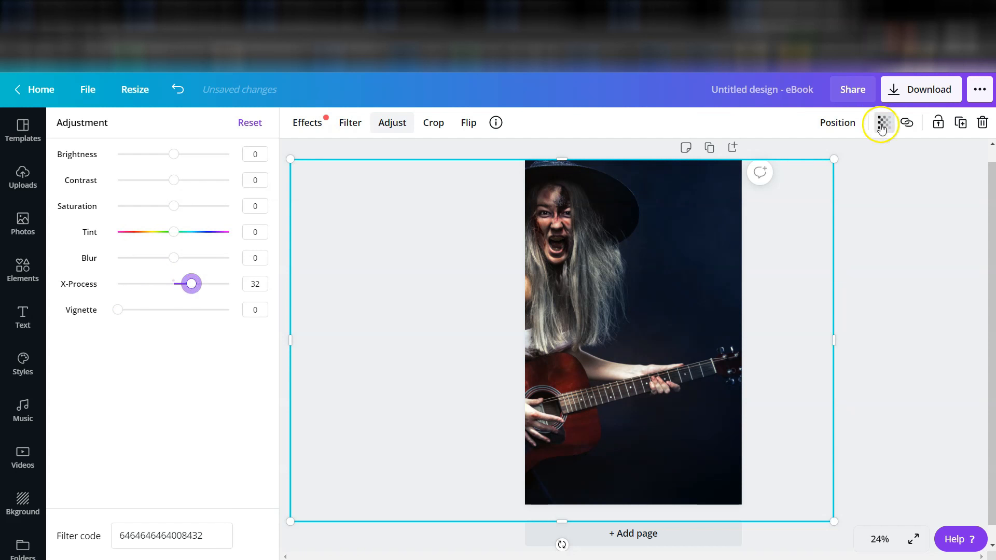
pyautogui.moveTo(805, 156)
pyautogui.mouseDown()
pyautogui.moveTo(824, 158)
pyautogui.moveTo(788, 156)
pyautogui.mouseUp()
pyautogui.moveTo(194, 287); pyautogui.dragTo(86, 293)
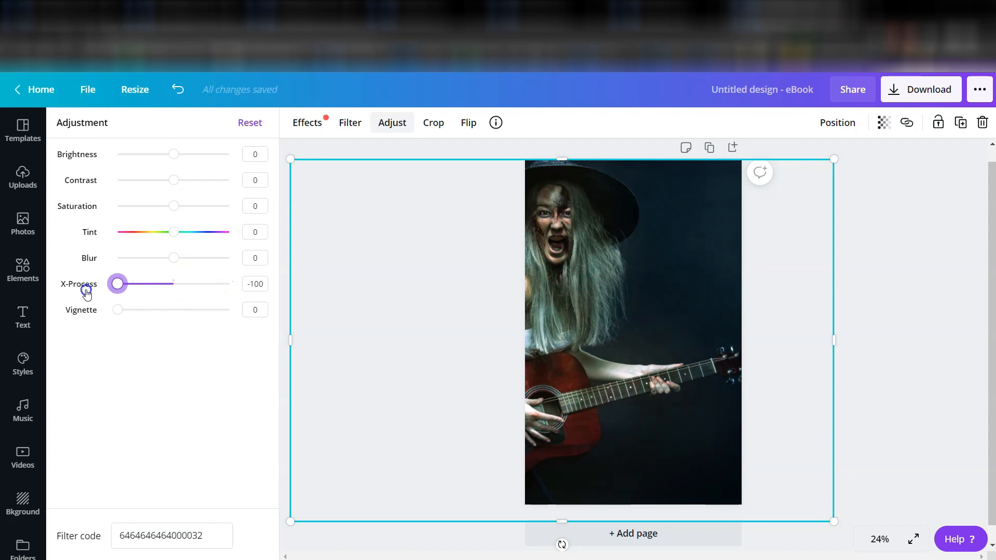
pyautogui.moveTo(87, 293); pyautogui.dragTo(241, 293)
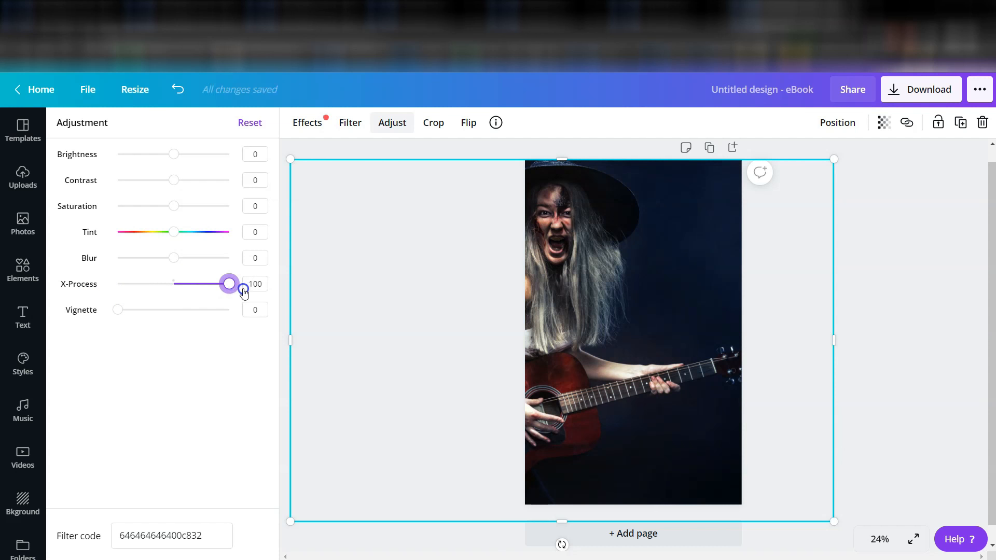
pyautogui.click(883, 122)
pyautogui.moveTo(788, 157)
pyautogui.mouseDown()
pyautogui.moveTo(740, 161)
pyautogui.moveTo(820, 158)
pyautogui.moveTo(797, 157)
pyautogui.mouseUp()
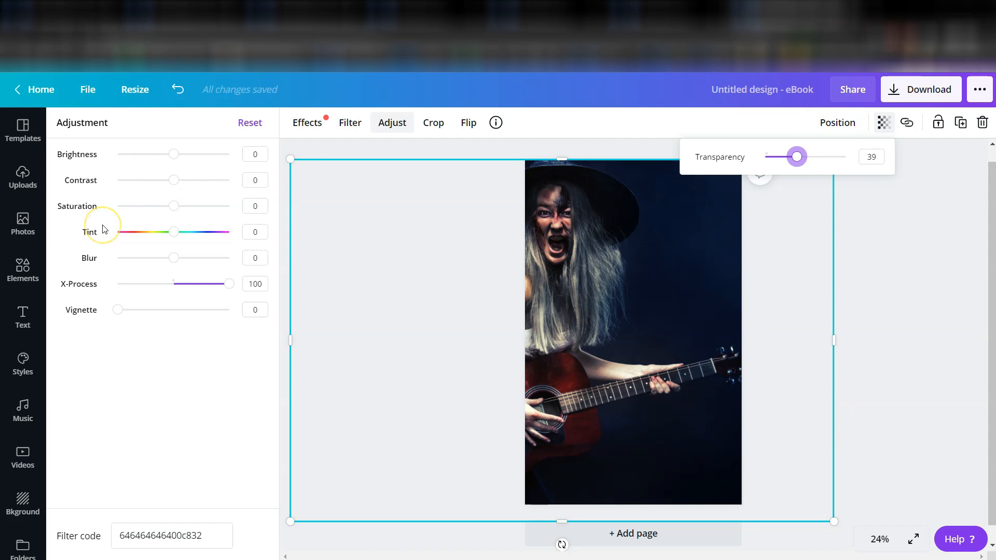
# - Set the overlaid photo's Blur to 5 and its transparency to 28
pyautogui.click(175, 259)
pyautogui.moveTo(174, 259)
pyautogui.mouseDown()
pyautogui.moveTo(127, 259)
pyautogui.moveTo(189, 260)
pyautogui.moveTo(165, 259)
pyautogui.moveTo(179, 262)
pyautogui.mouseUp()
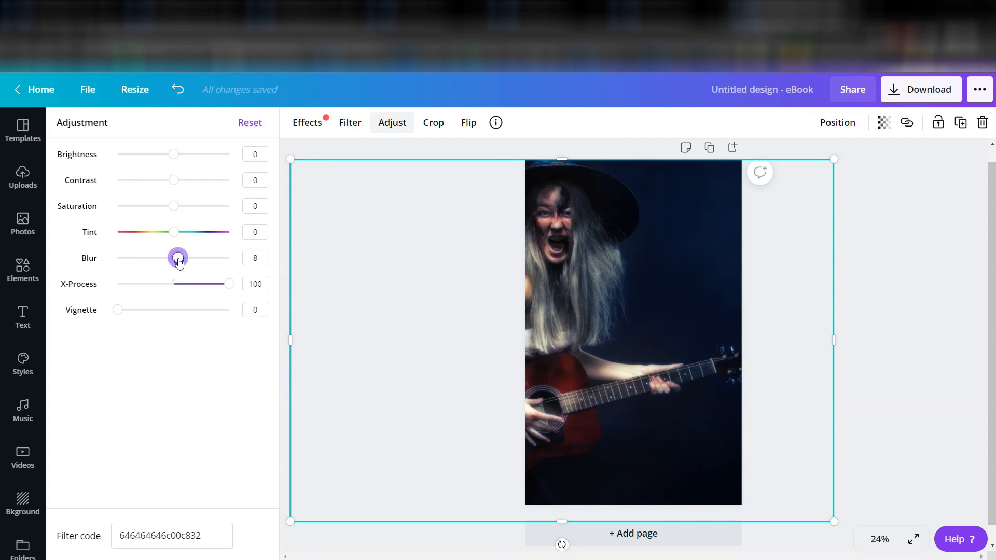
pyautogui.moveTo(179, 262); pyautogui.dragTo(177, 262)
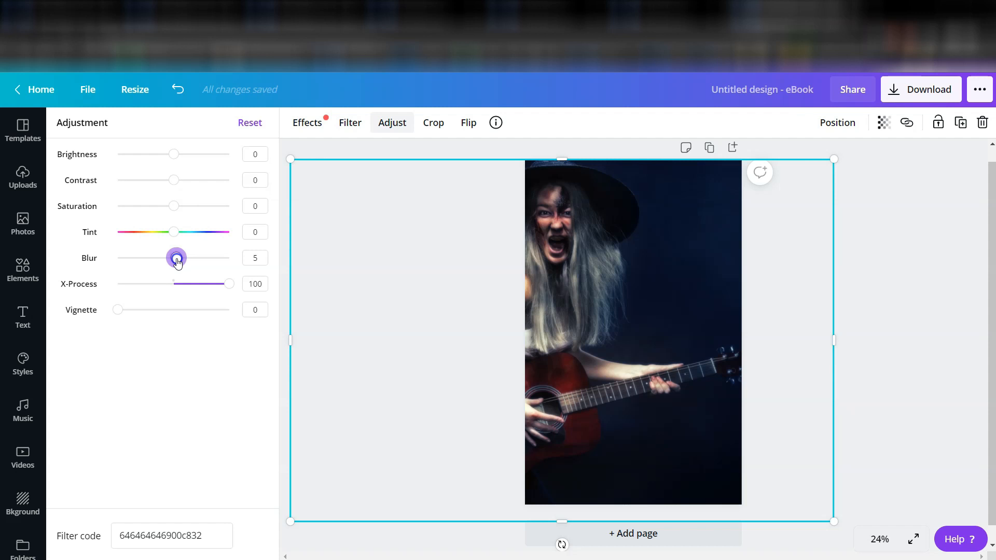
pyautogui.click(883, 123)
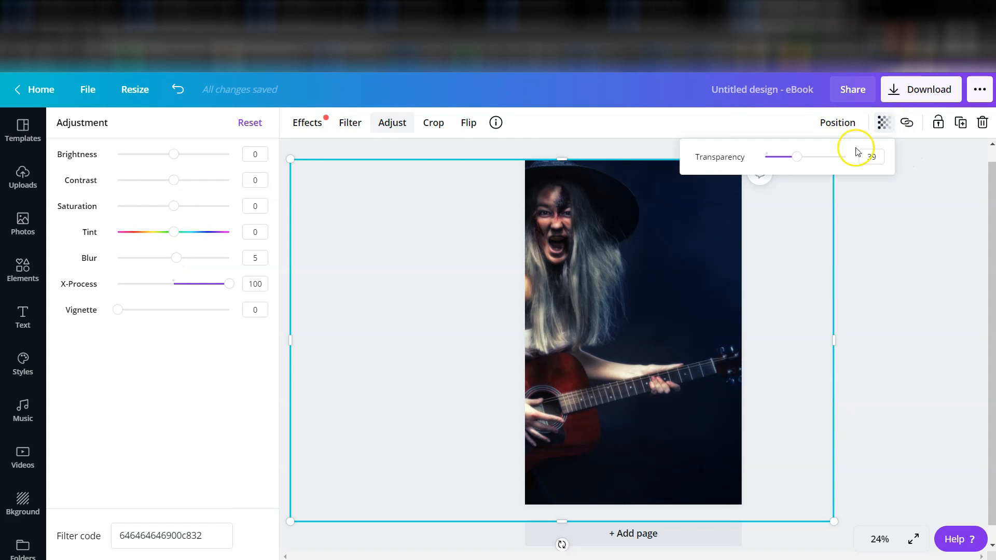
pyautogui.moveTo(793, 156)
pyautogui.mouseDown()
pyautogui.moveTo(743, 156)
pyautogui.moveTo(807, 156)
pyautogui.moveTo(788, 162)
pyautogui.mouseUp()
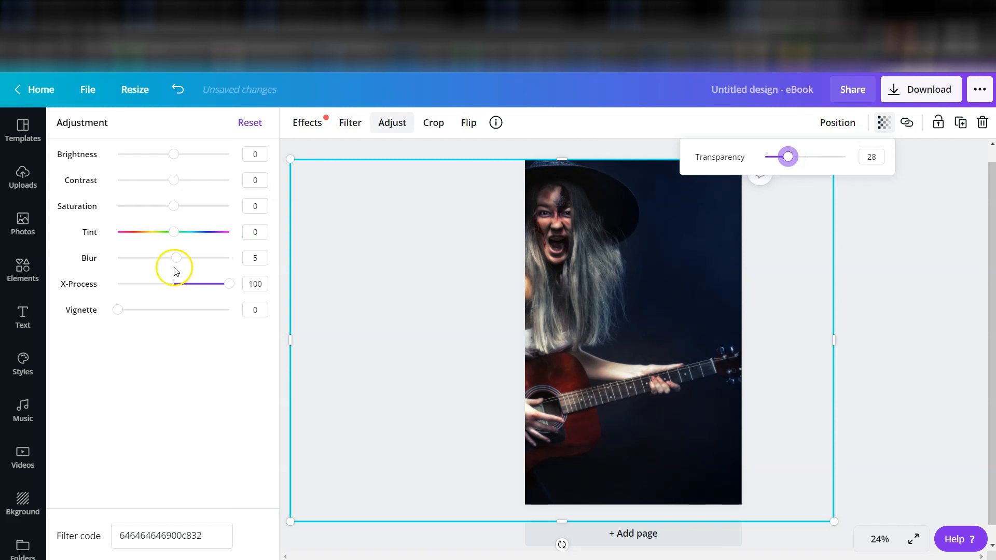
pyautogui.click(255, 258)
pyautogui.moveTo(184, 265)
pyautogui.mouseDown()
pyautogui.moveTo(103, 259)
pyautogui.moveTo(219, 262)
pyautogui.moveTo(177, 267)
pyautogui.mouseUp()
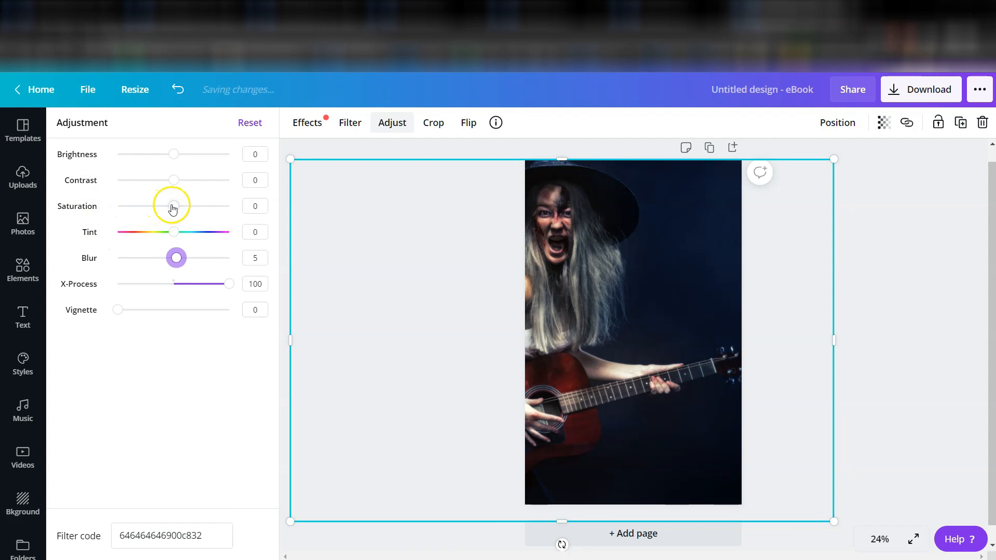
# - Set the overlaid photo's Contrast to 11 and Saturation to 30, and fine-tune its transparency
pyautogui.moveTo(173, 156); pyautogui.dragTo(193, 210)
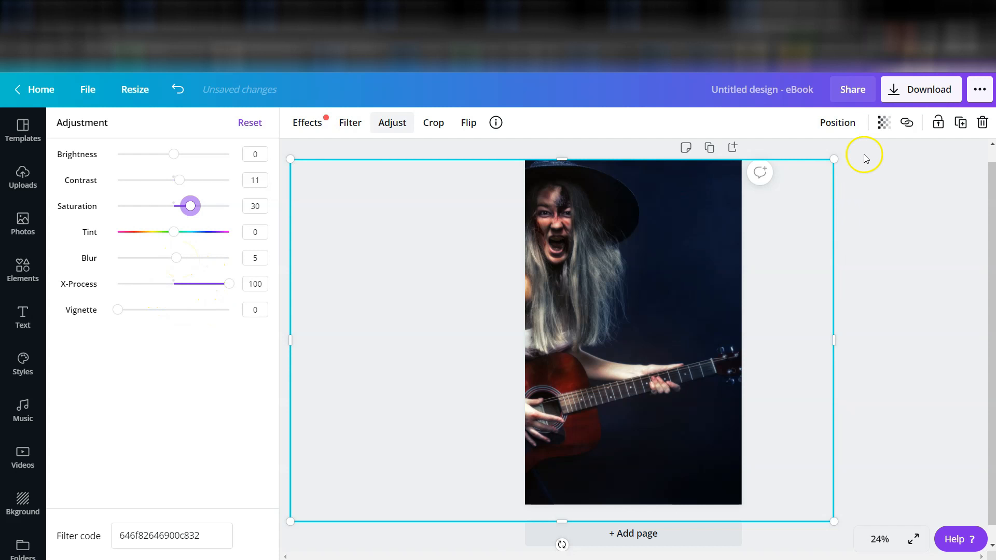
pyautogui.click(883, 122)
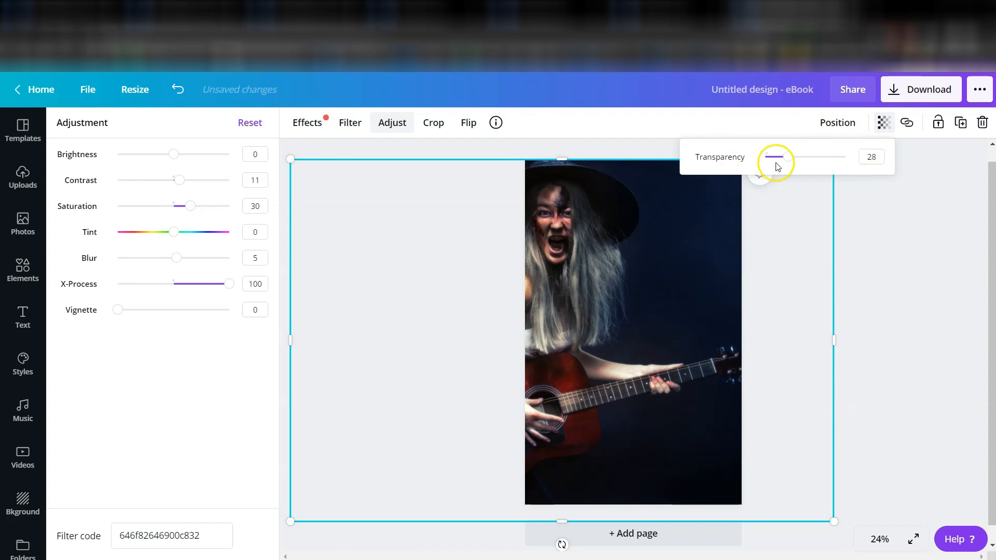
pyautogui.moveTo(788, 156)
pyautogui.mouseDown()
pyautogui.moveTo(796, 157)
pyautogui.moveTo(737, 150)
pyautogui.moveTo(820, 151)
pyautogui.moveTo(791, 152)
pyautogui.mouseUp()
pyautogui.click(936, 224)
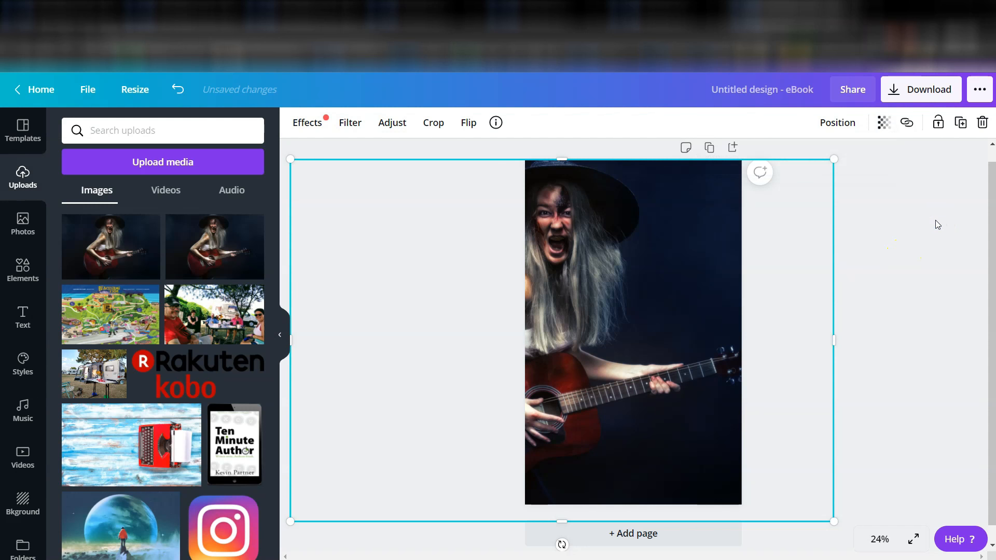
pyautogui.click(914, 214)
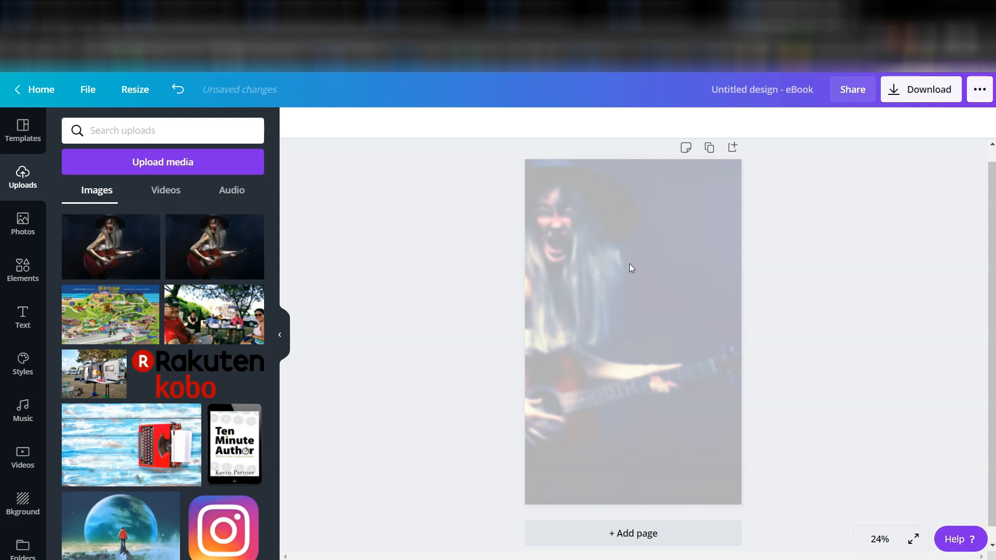
pyautogui.moveTo(631, 268); pyautogui.dragTo(631, 267)
pyautogui.click(883, 204)
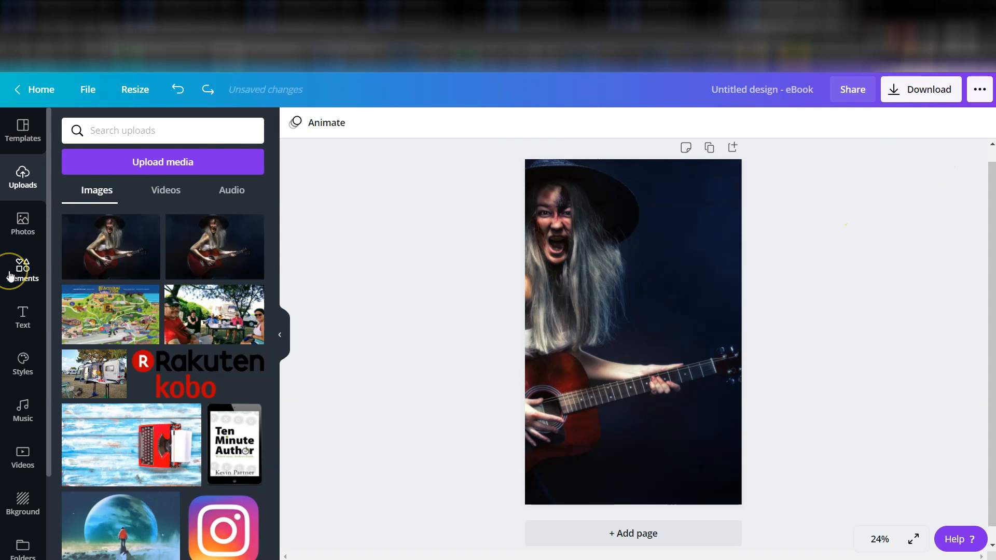
# - Add a heading to the cover, enlarge it to font size 92.2, and place it beside the guitarist's face
pyautogui.click(19, 312)
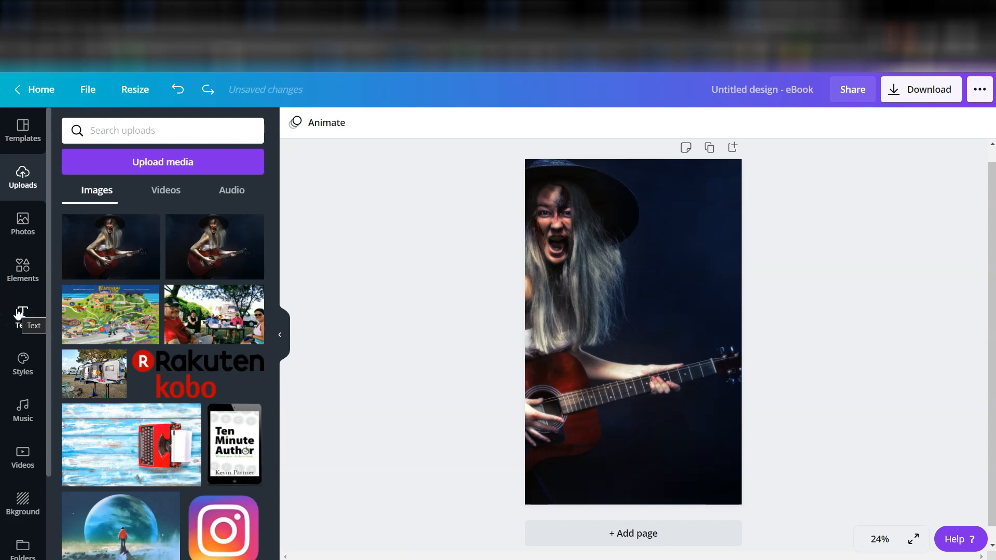
pyautogui.click(18, 312)
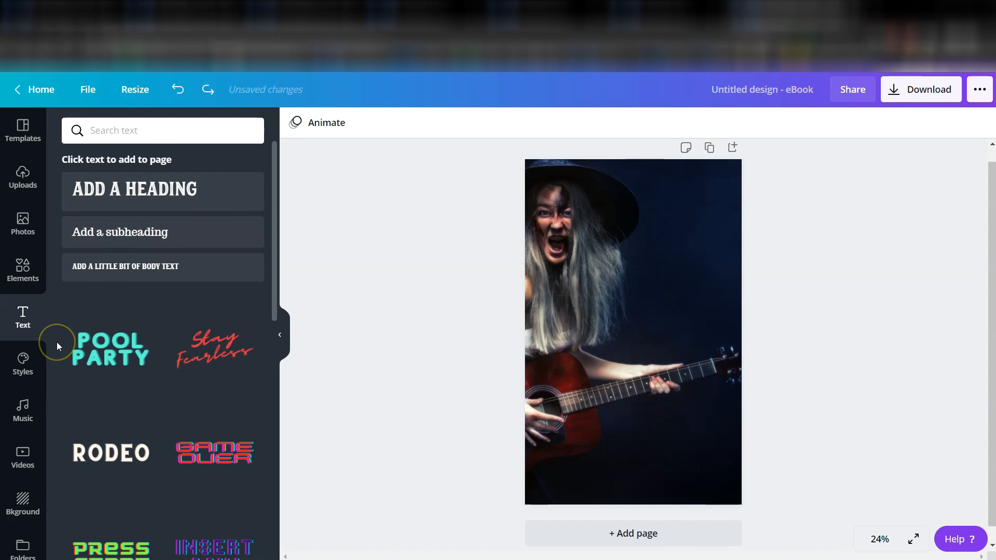
pyautogui.click(135, 190)
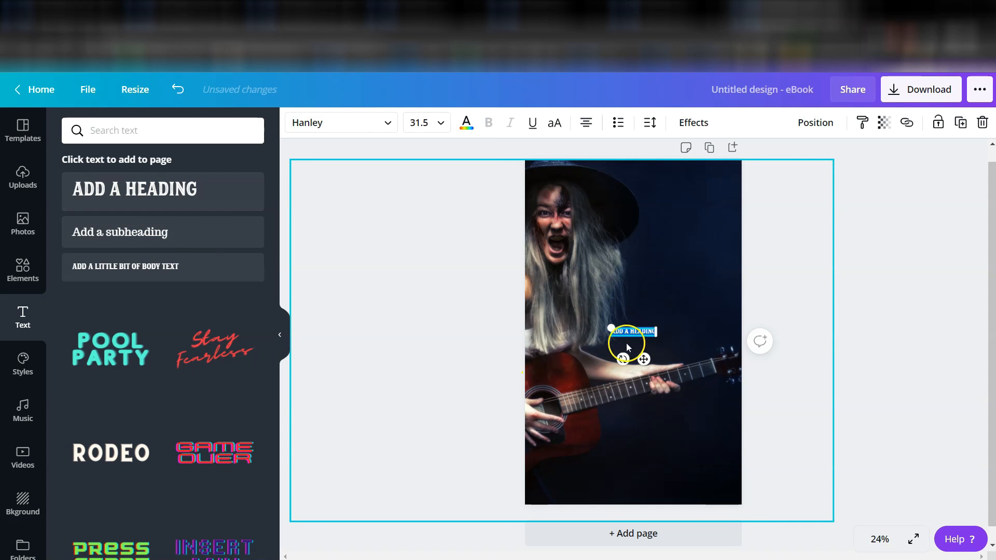
pyautogui.moveTo(605, 328); pyautogui.dragTo(525, 310)
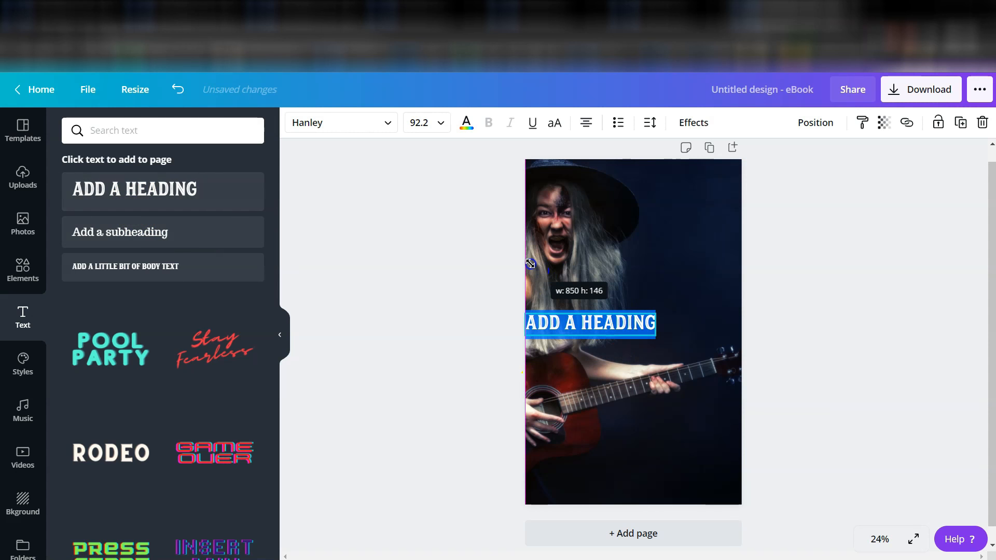
pyautogui.moveTo(592, 315); pyautogui.dragTo(651, 196)
# - Replace the heading's placeholder text with "PEOPLE" on the first line and "MUSIC" on the second
pyautogui.doubleClick(640, 209)
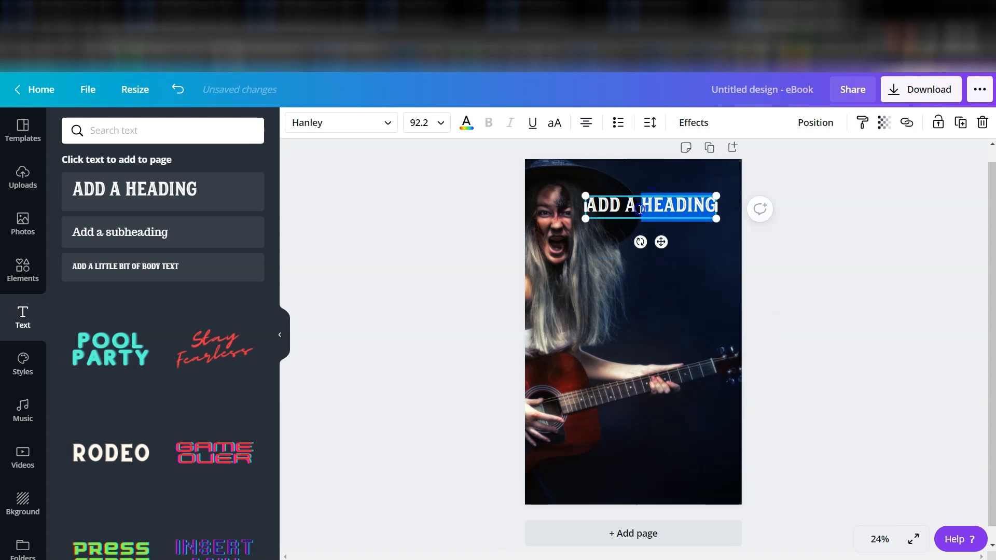
pyautogui.click(640, 209)
pyautogui.moveTo(583, 203); pyautogui.dragTo(712, 212)
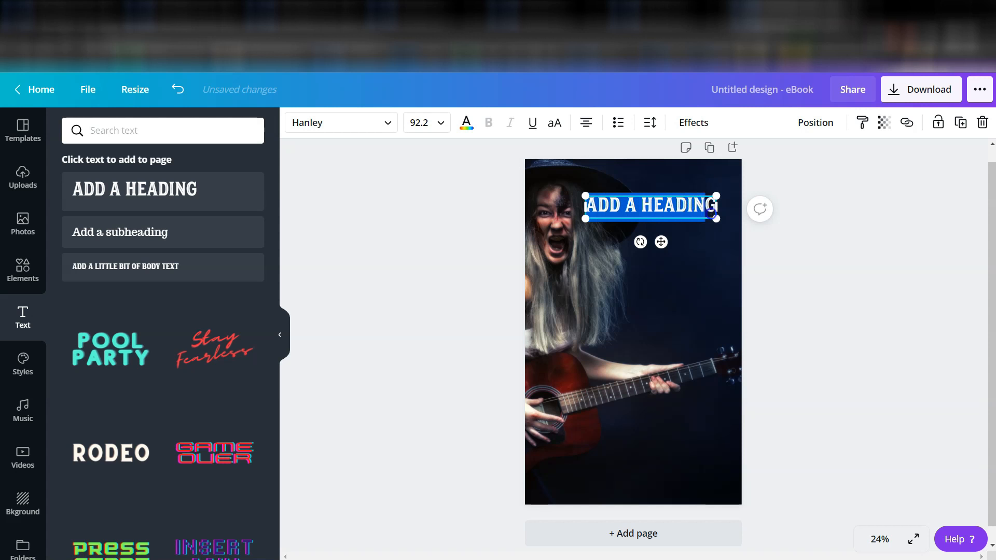
pyautogui.click(634, 226)
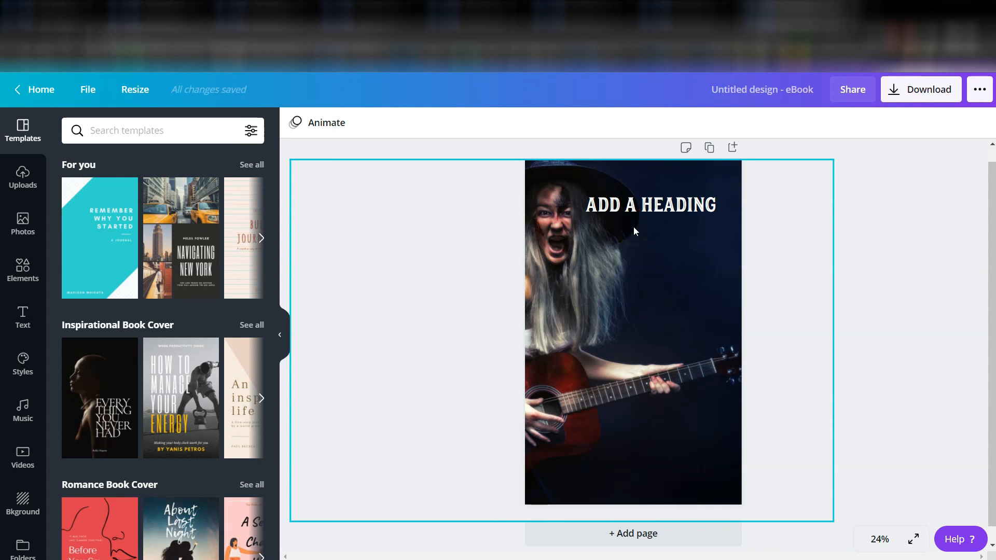
pyautogui.click(615, 210)
pyautogui.moveTo(616, 207); pyautogui.dragTo(625, 199)
pyautogui.write('PEOPLE')
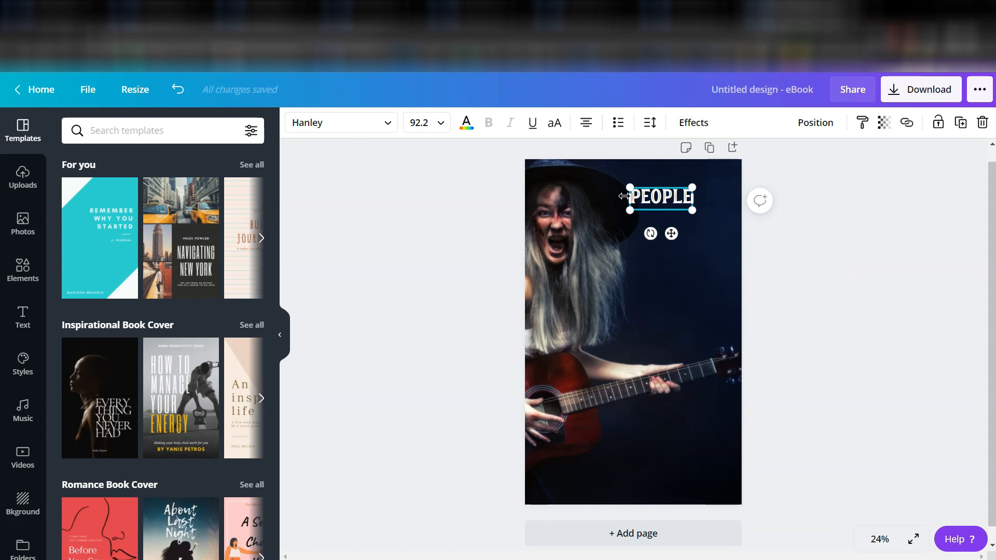
pyautogui.press('Return')
pyautogui.write('MUSIC')
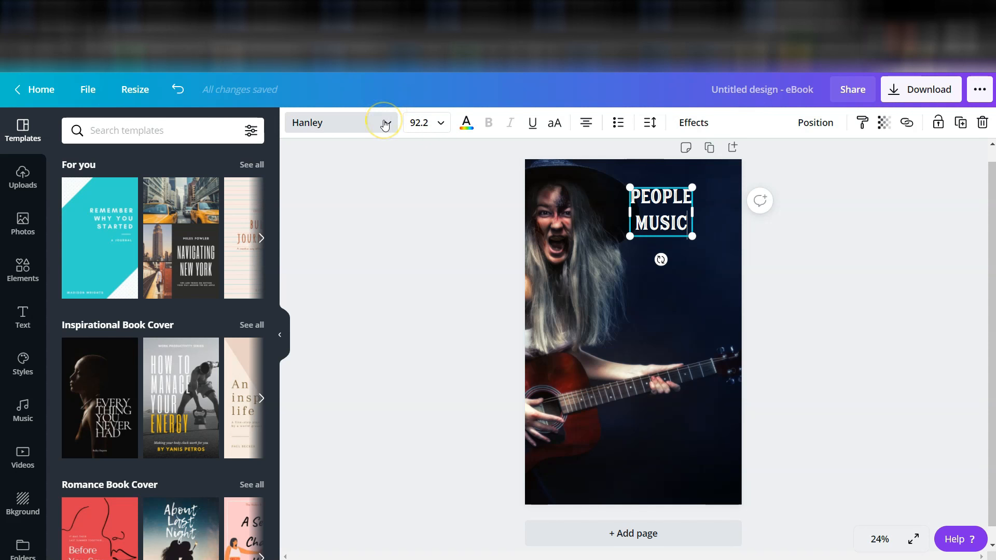
# - Try the Cinzel font on both lines of the title
pyautogui.click(384, 123)
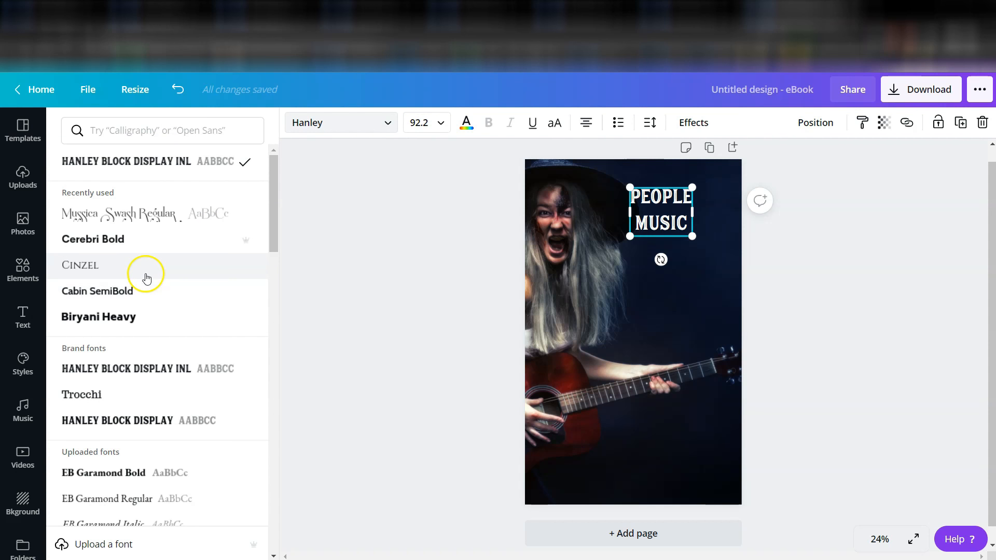
pyautogui.click(147, 270)
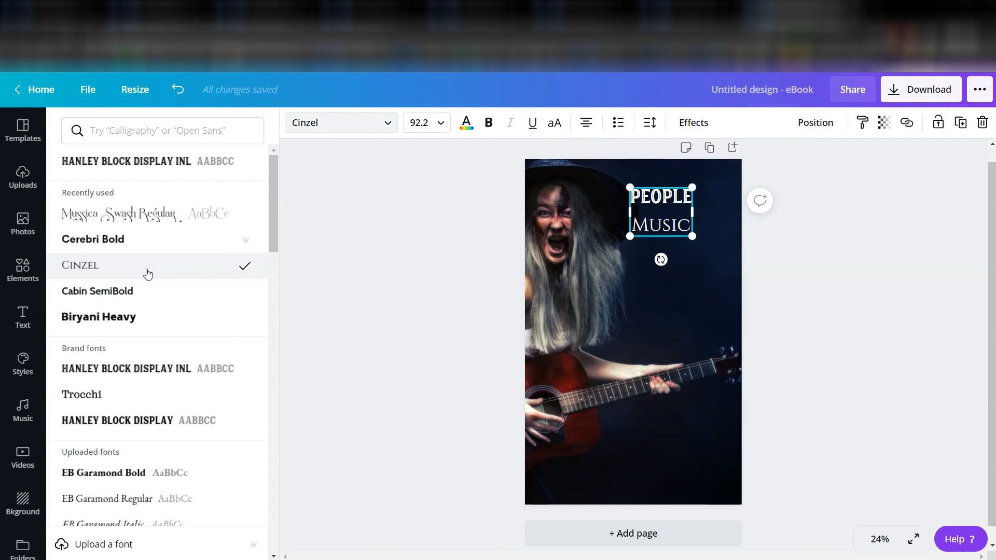
pyautogui.doubleClick(658, 197)
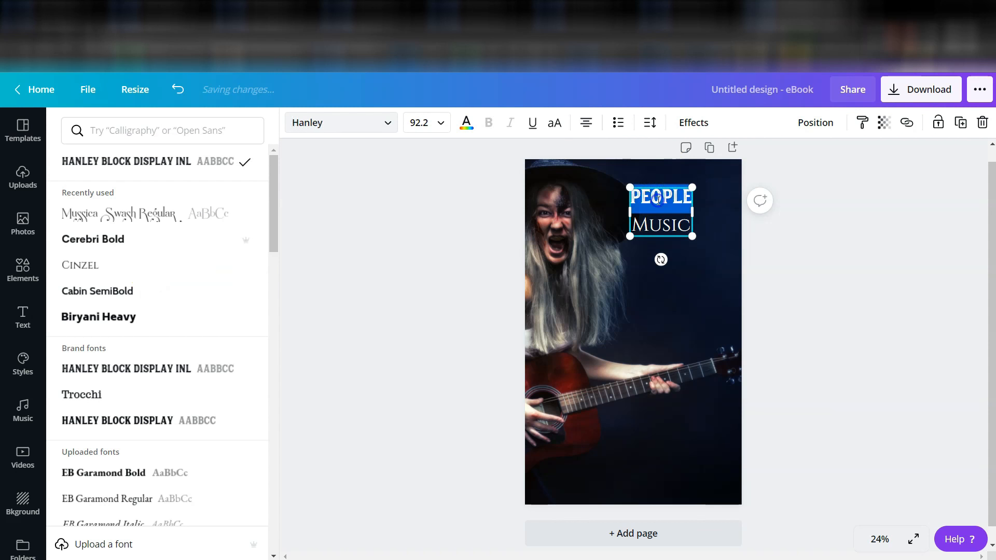
pyautogui.click(191, 263)
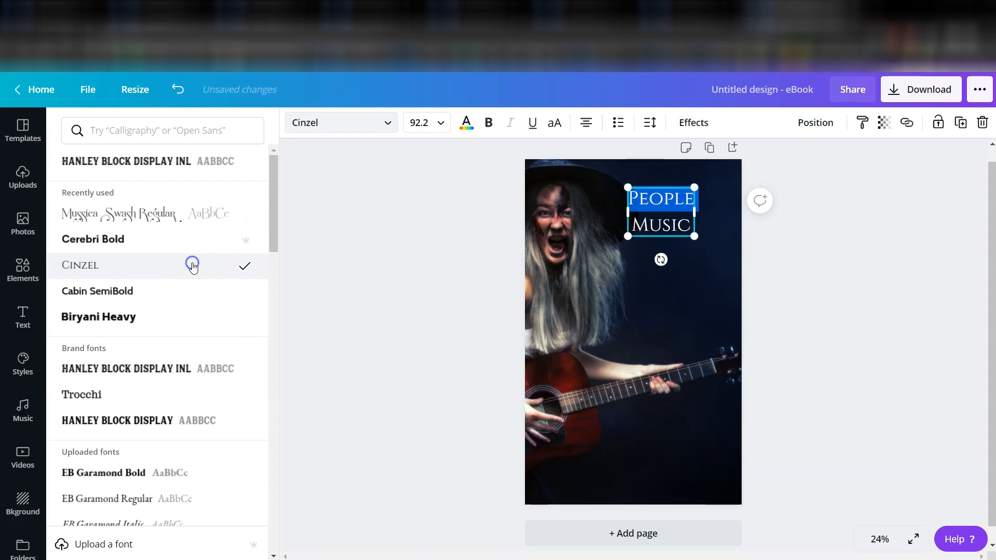
# - Change the whole title's font to Mussica Swash Regular and enlarge it to font size 207
pyautogui.moveTo(627, 187); pyautogui.dragTo(666, 200)
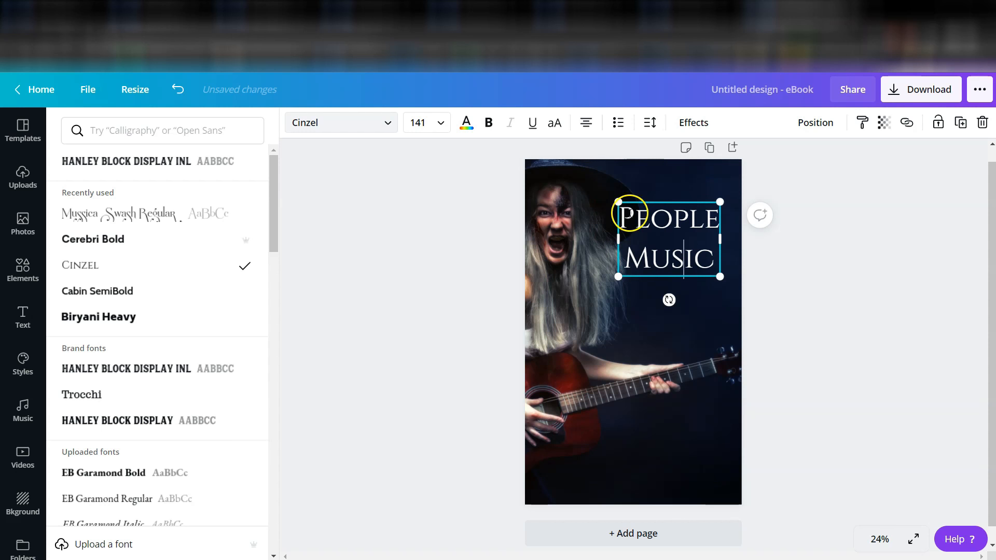
pyautogui.moveTo(618, 201); pyautogui.dragTo(707, 256)
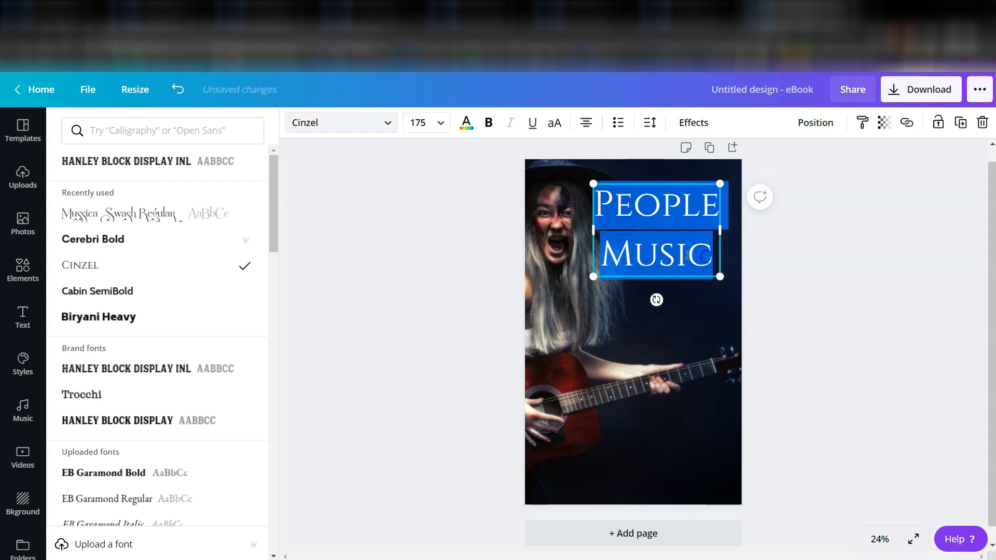
pyautogui.click(98, 213)
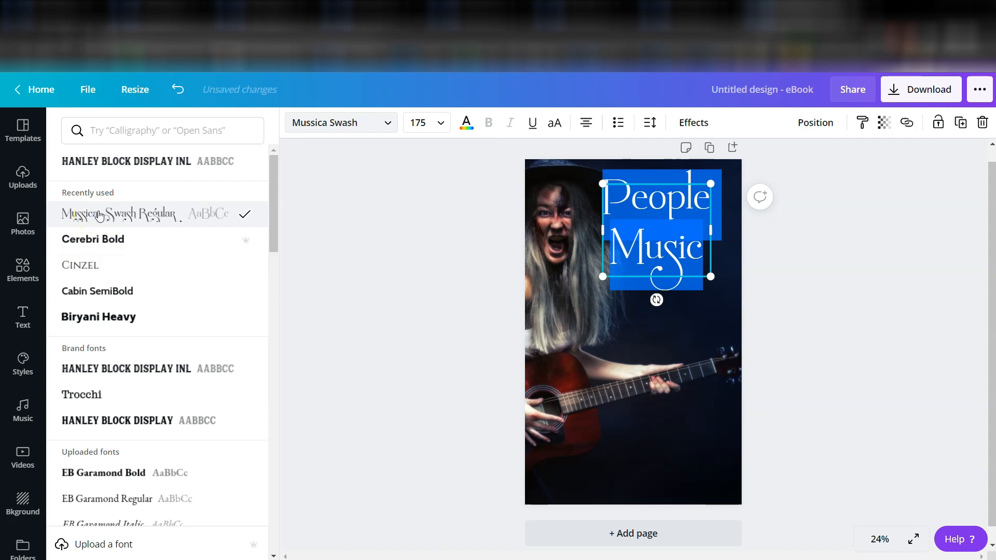
pyautogui.moveTo(710, 276); pyautogui.dragTo(729, 293)
pyautogui.moveTo(659, 190); pyautogui.dragTo(659, 195)
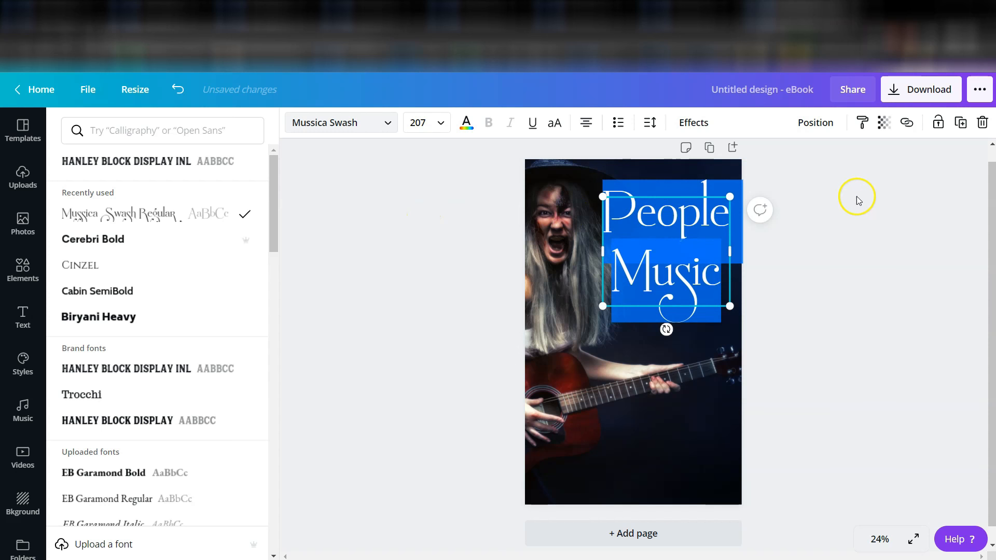
pyautogui.click(825, 174)
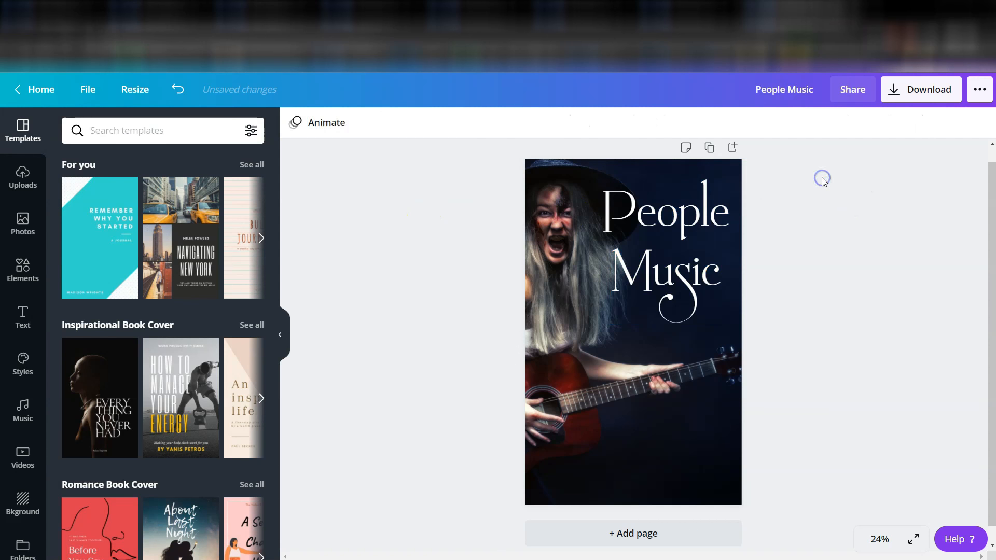
# - Move the title slightly higher on the cover and reduce its line height
pyautogui.click(678, 216)
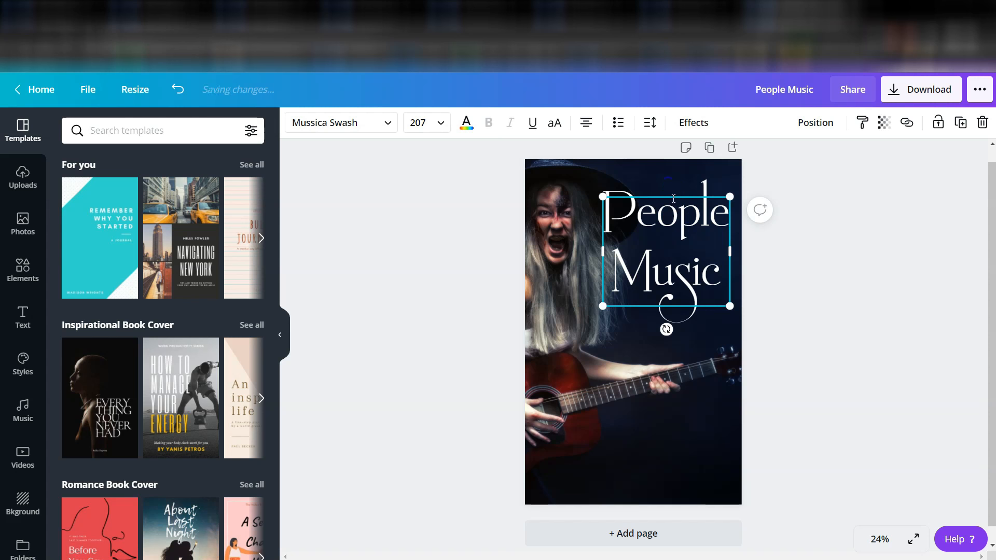
pyautogui.moveTo(671, 196); pyautogui.dragTo(672, 184)
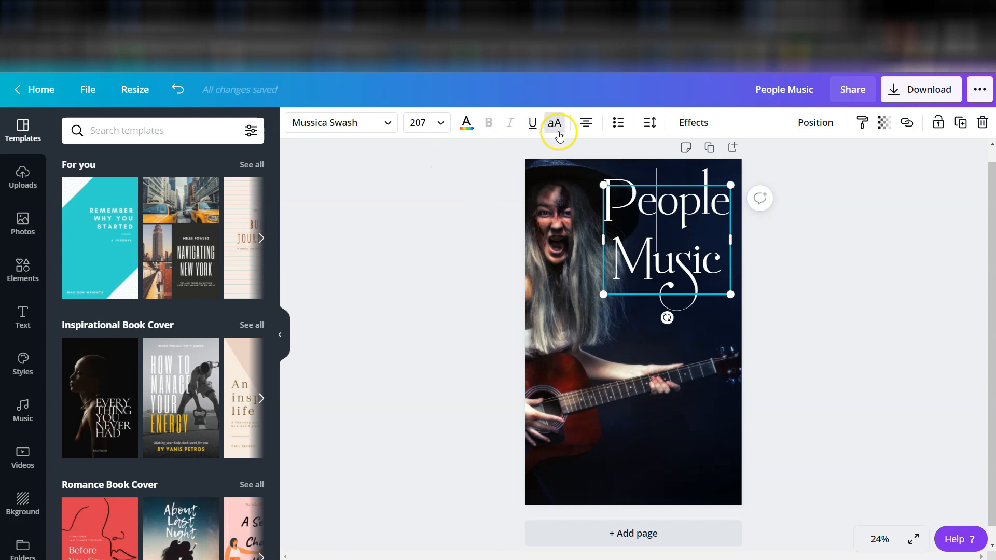
pyautogui.click(650, 124)
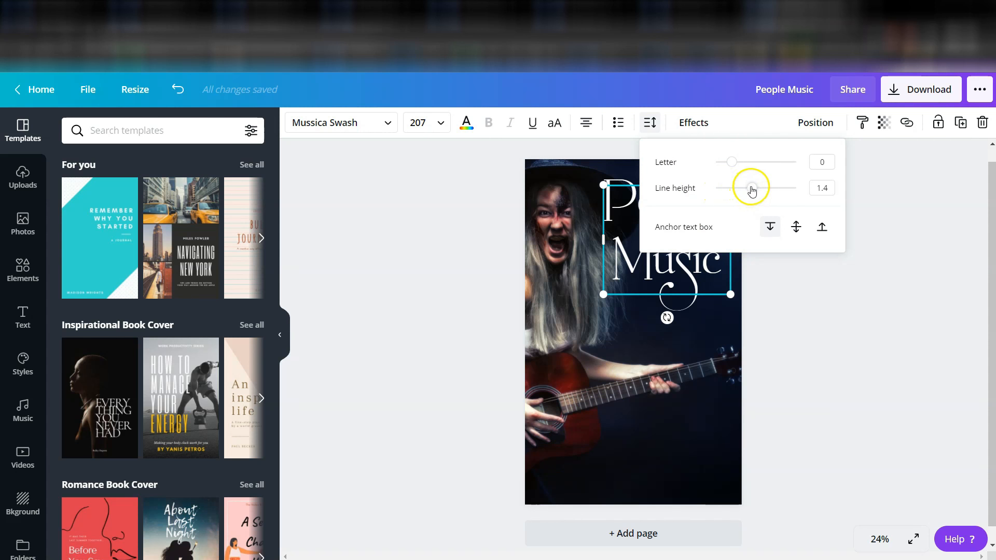
pyautogui.moveTo(753, 190); pyautogui.dragTo(739, 190)
pyautogui.click(606, 147)
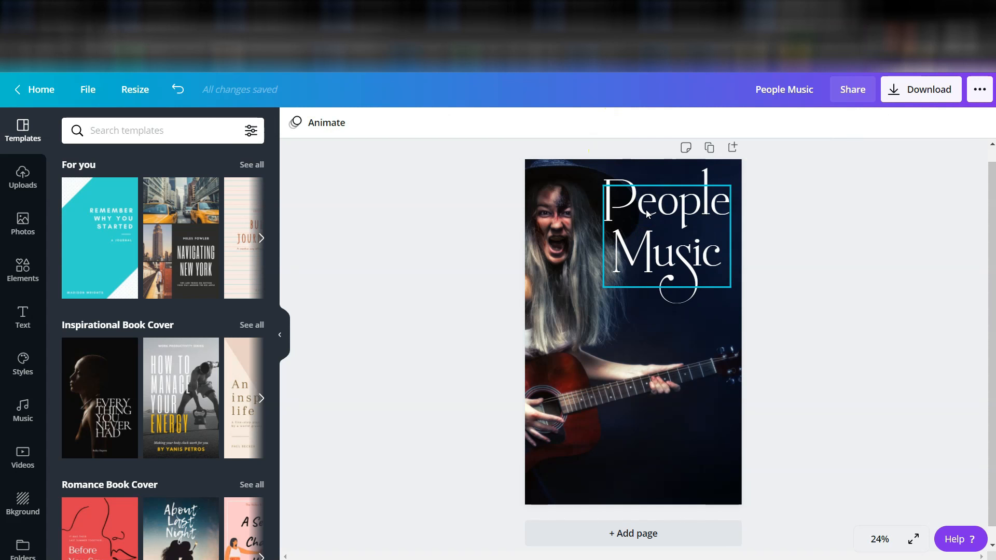
# - Tighten the title's letter spacing and reduce its line height a little further
pyautogui.click(646, 213)
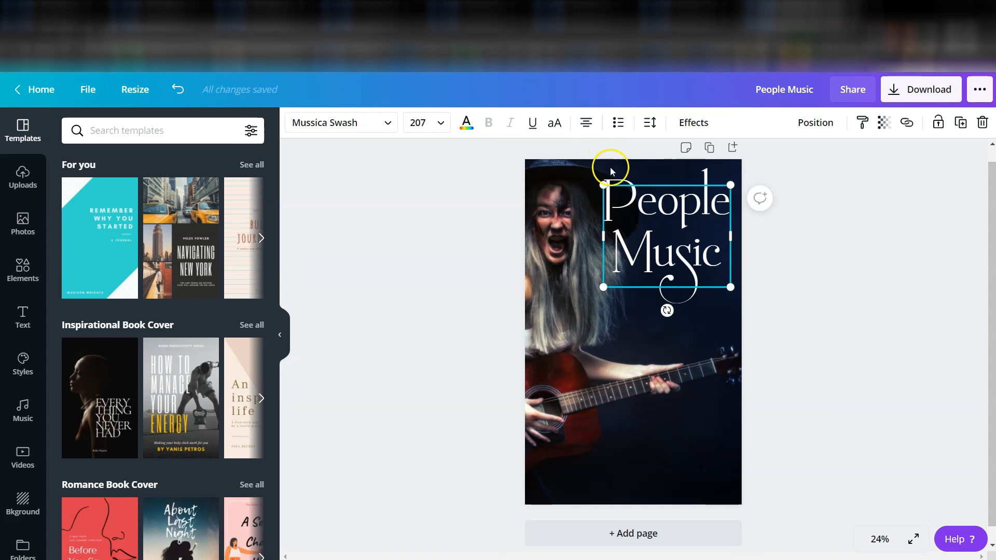
pyautogui.click(650, 123)
pyautogui.moveTo(731, 162); pyautogui.dragTo(743, 188)
pyautogui.click(473, 206)
# - Enlarge the title to font size 237 and move it down, clear of the cover's upper edge
pyautogui.click(622, 213)
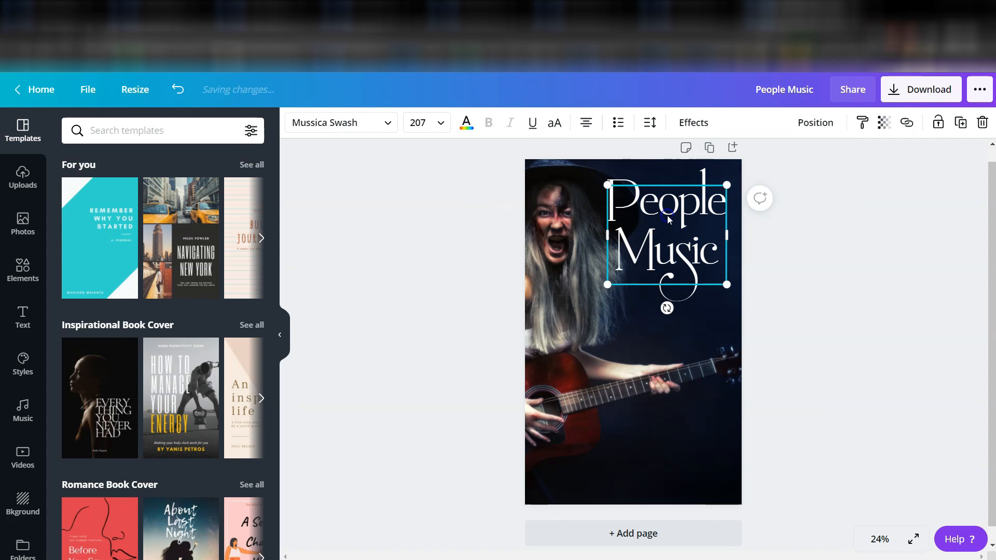
pyautogui.moveTo(607, 185); pyautogui.dragTo(590, 170)
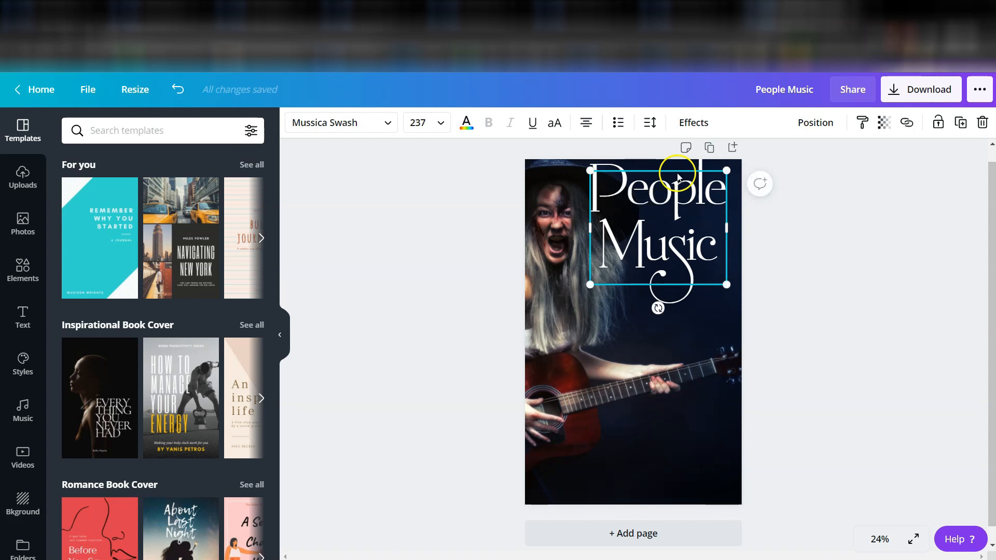
pyautogui.moveTo(656, 169); pyautogui.dragTo(659, 201)
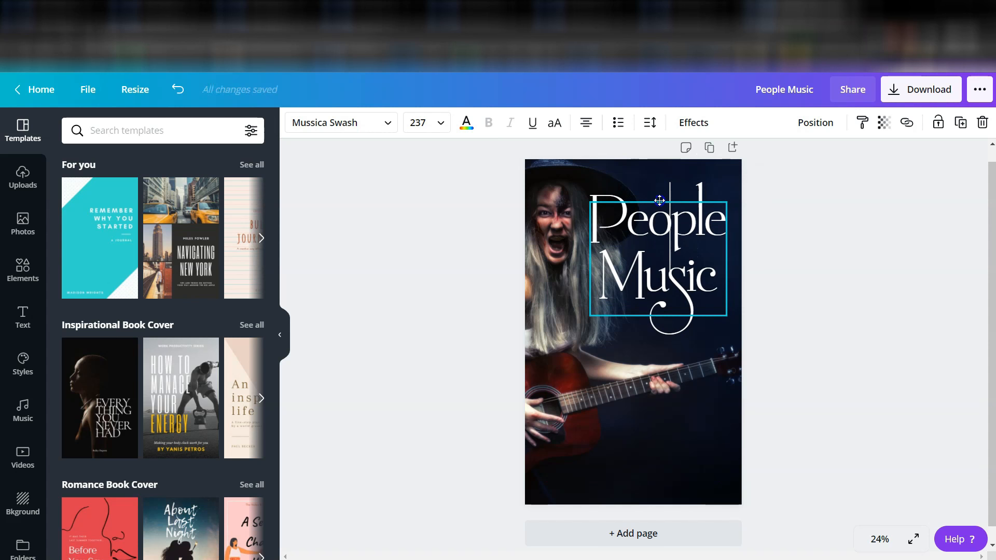
pyautogui.click(840, 196)
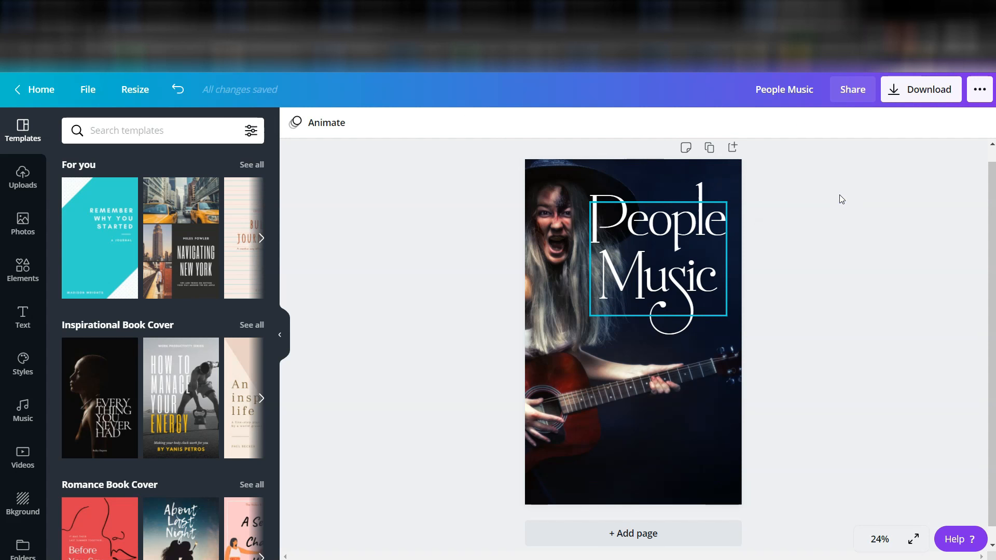
# - Recolor the title text from white to a custom light orange, #FF9E68
pyautogui.click(622, 205)
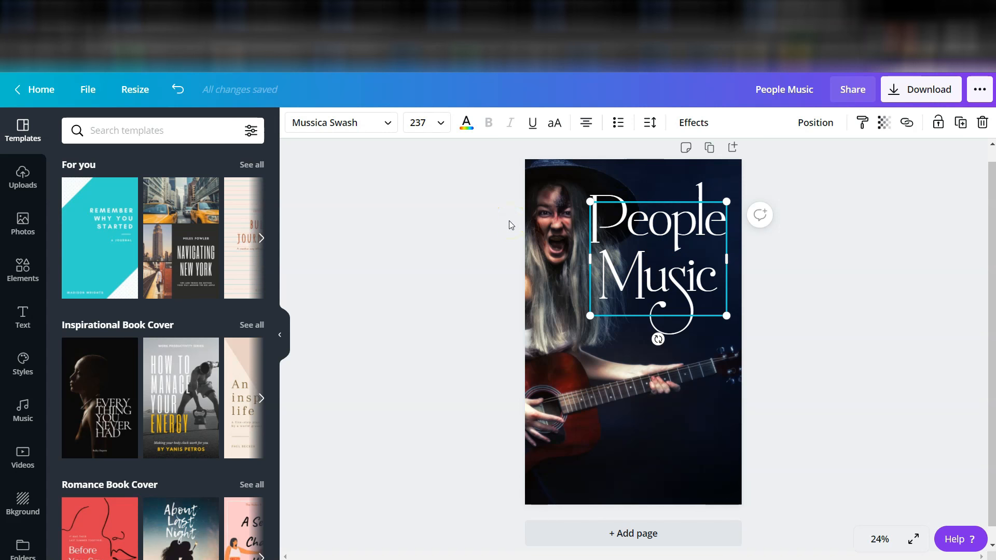
pyautogui.click(465, 124)
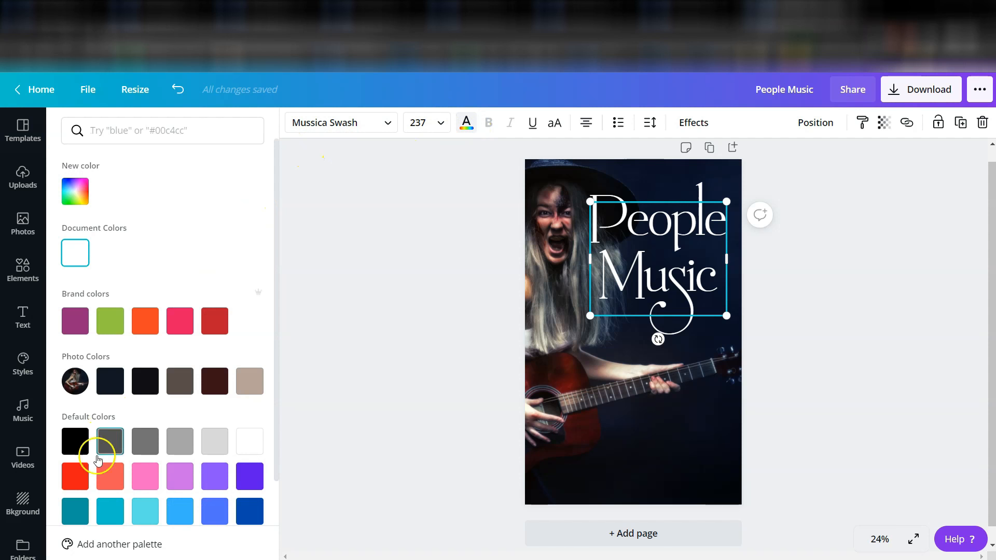
pyautogui.click(146, 322)
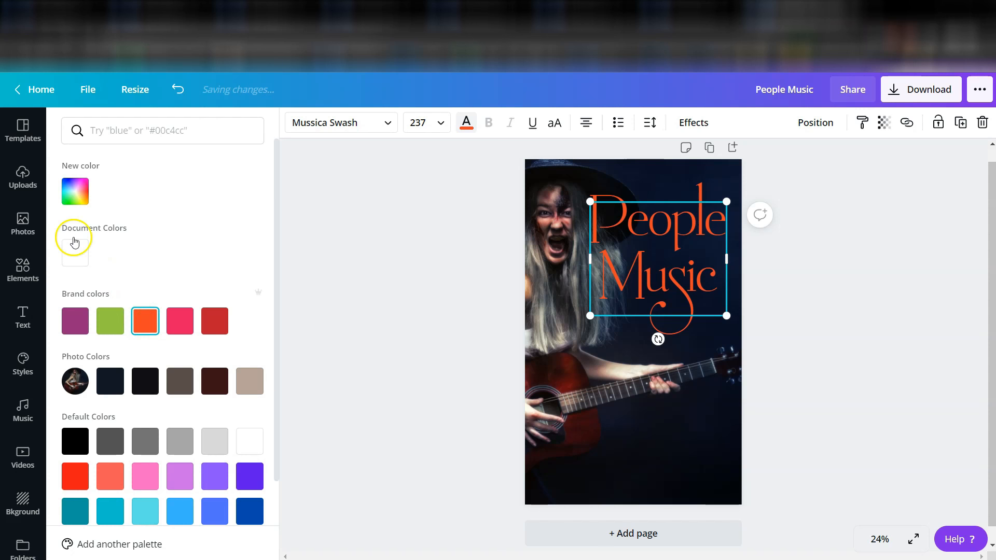
pyautogui.click(75, 192)
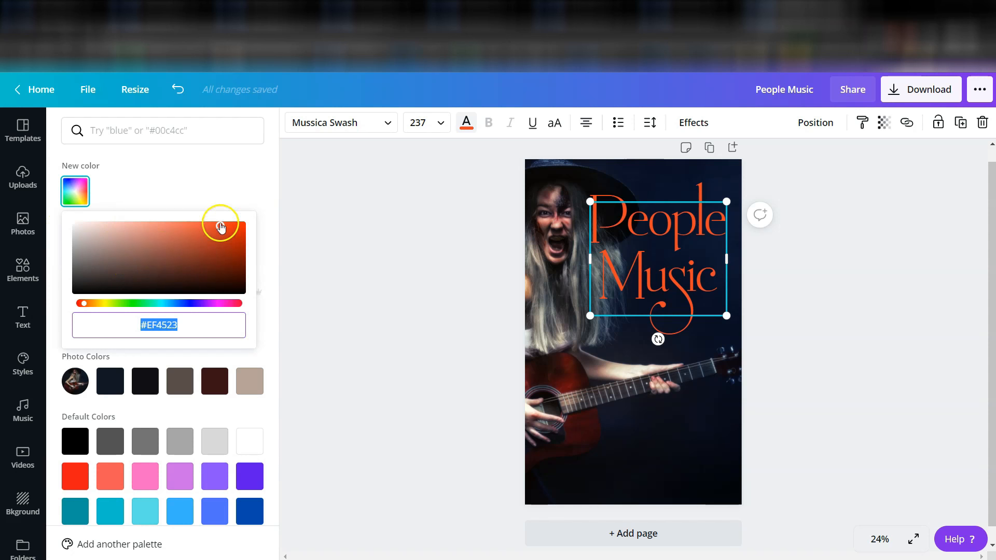
pyautogui.moveTo(220, 226); pyautogui.dragTo(194, 230)
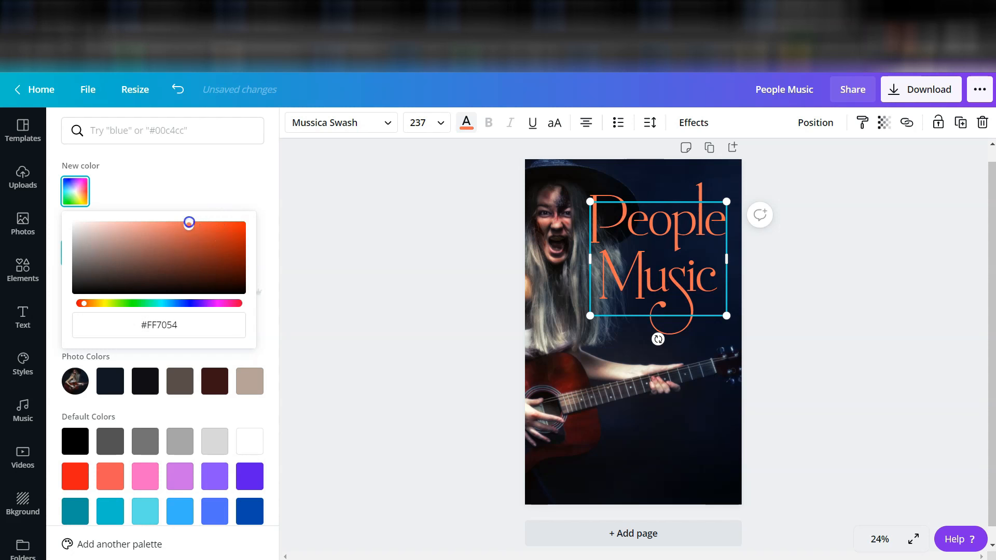
pyautogui.moveTo(185, 222); pyautogui.dragTo(192, 222)
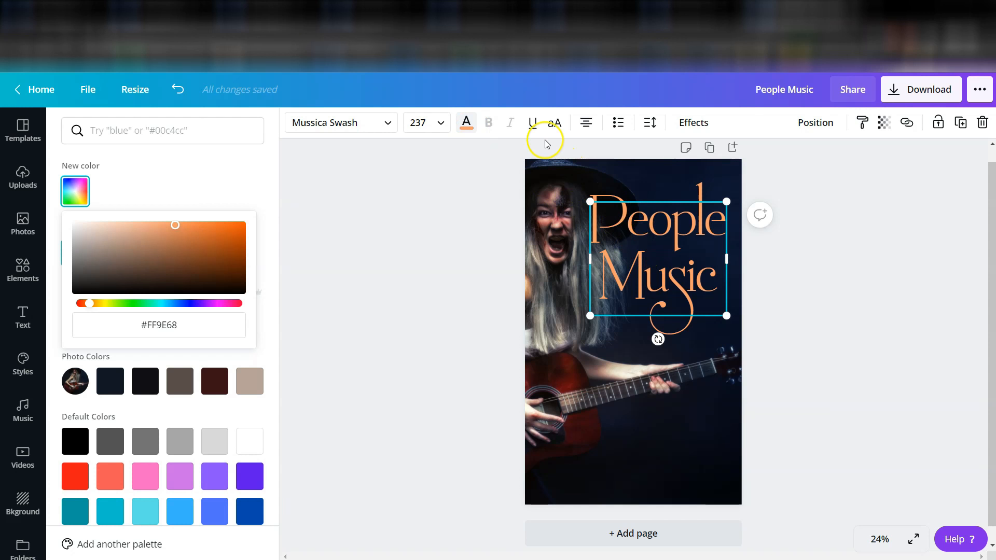
# - Convert the title to uppercase and scale it down to font size 147
pyautogui.click(555, 123)
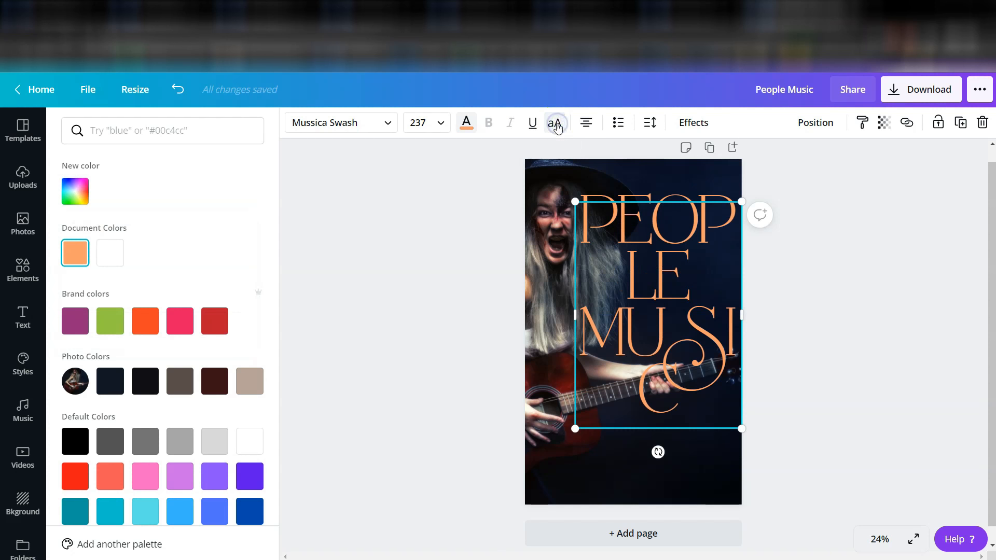
pyautogui.click(440, 122)
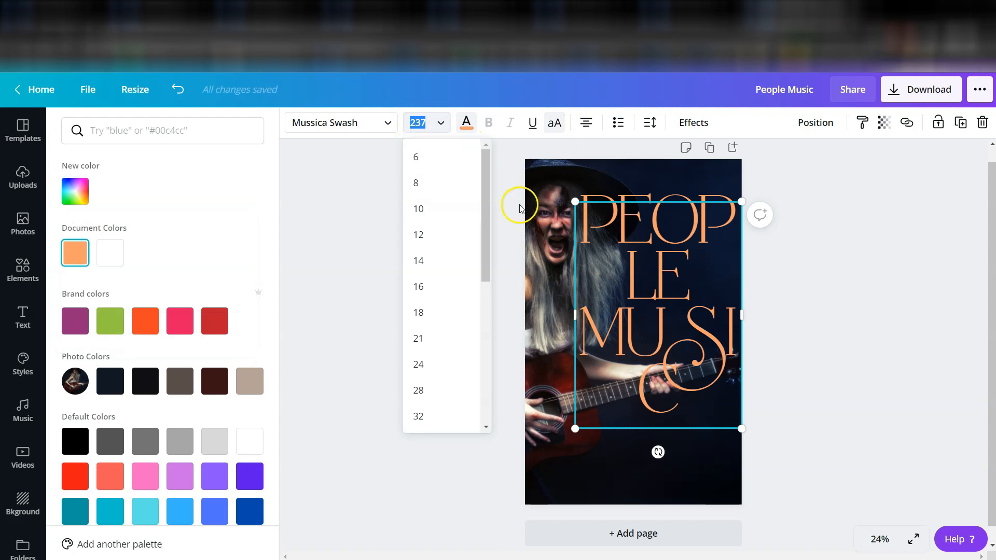
pyautogui.click(542, 187)
pyautogui.click(593, 217)
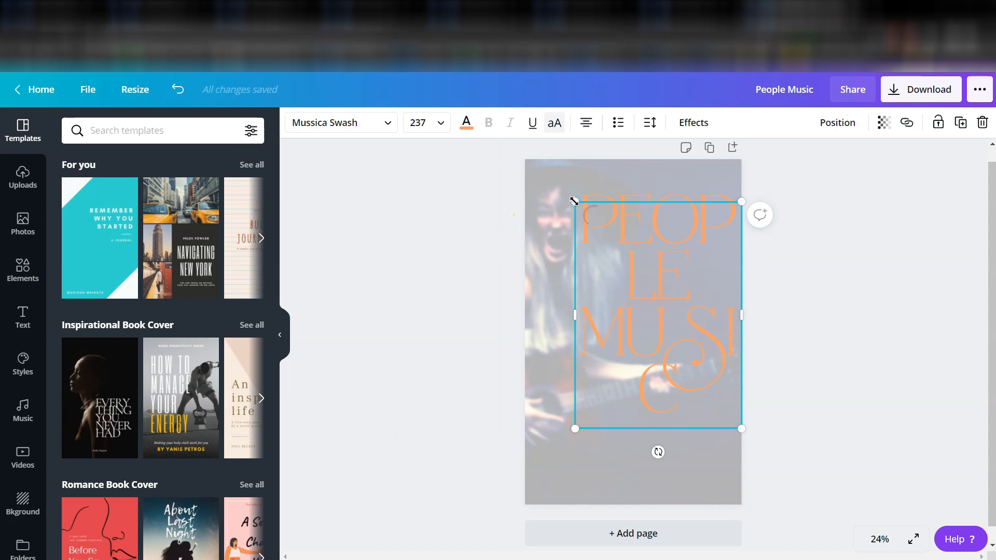
pyautogui.moveTo(575, 202); pyautogui.dragTo(638, 287)
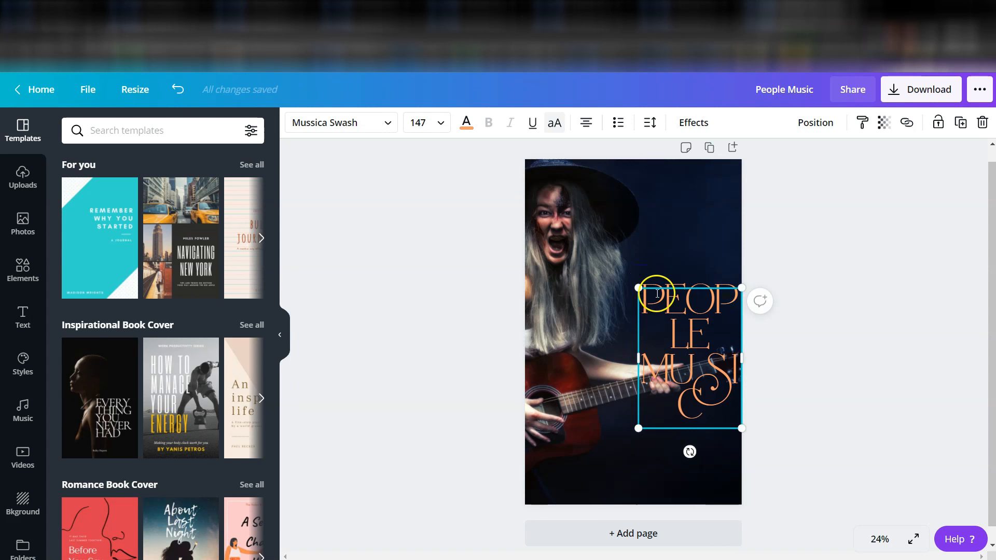
# - Move the title toward the top of the cover and widen its text box so each word fits on one line
pyautogui.moveTo(655, 285); pyautogui.dragTo(617, 178)
pyautogui.moveTo(597, 249); pyautogui.dragTo(552, 244)
pyautogui.moveTo(629, 175); pyautogui.dragTo(657, 219)
# - Increase the title's line height slightly and enlarge the title to font size 157
pyautogui.click(583, 122)
pyautogui.click(589, 123)
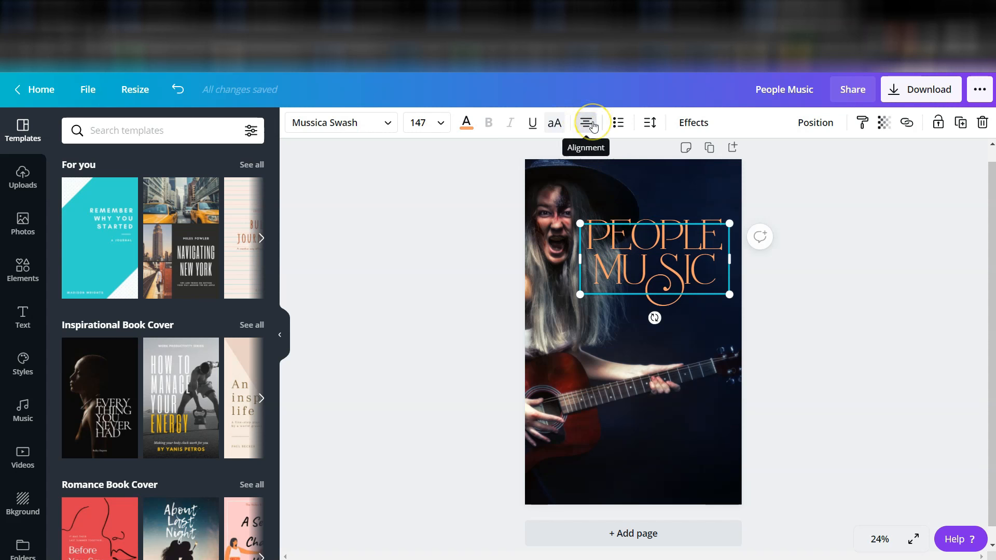
pyautogui.click(655, 123)
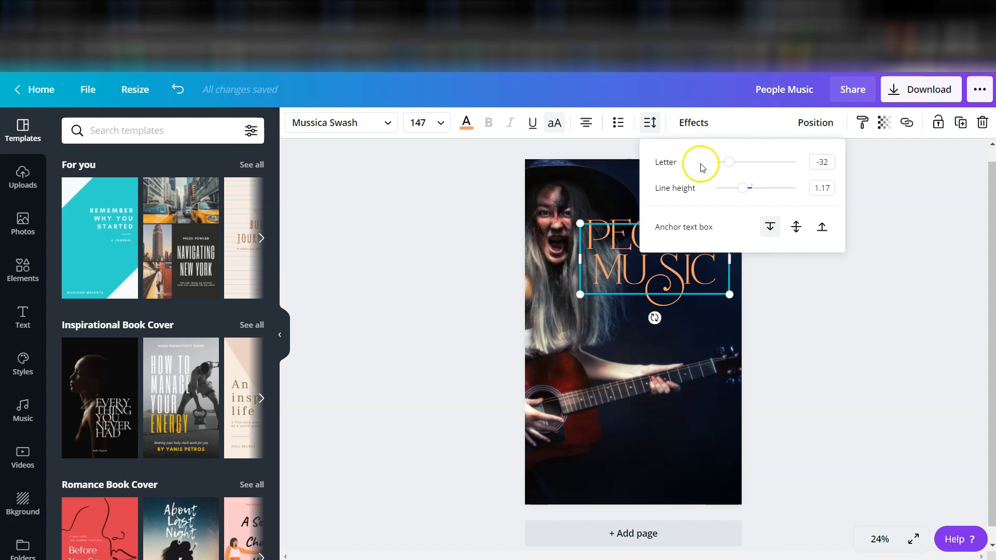
pyautogui.moveTo(744, 189); pyautogui.dragTo(734, 166)
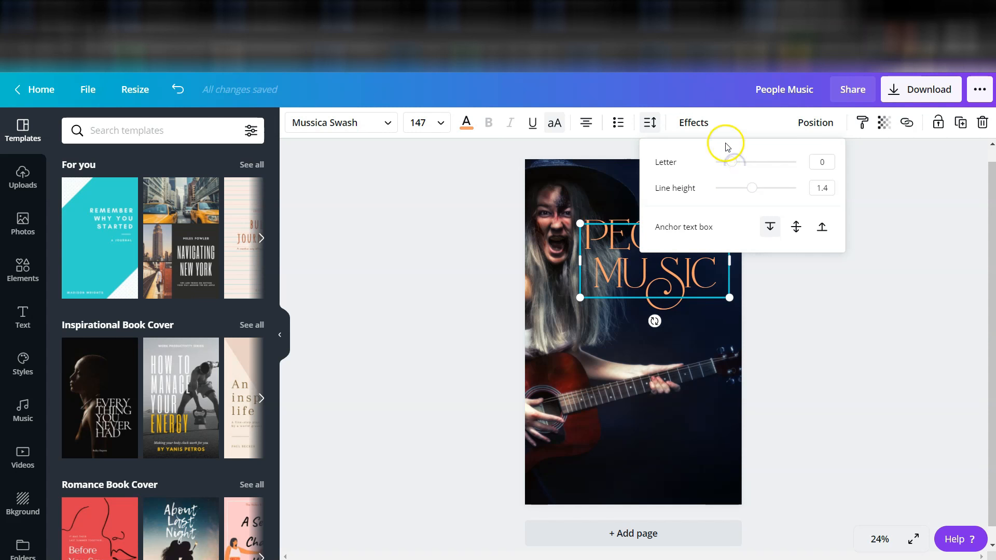
pyautogui.click(579, 223)
pyautogui.moveTo(578, 223); pyautogui.dragTo(575, 207)
# - Recolor the title with the orange brand color
pyautogui.click(466, 122)
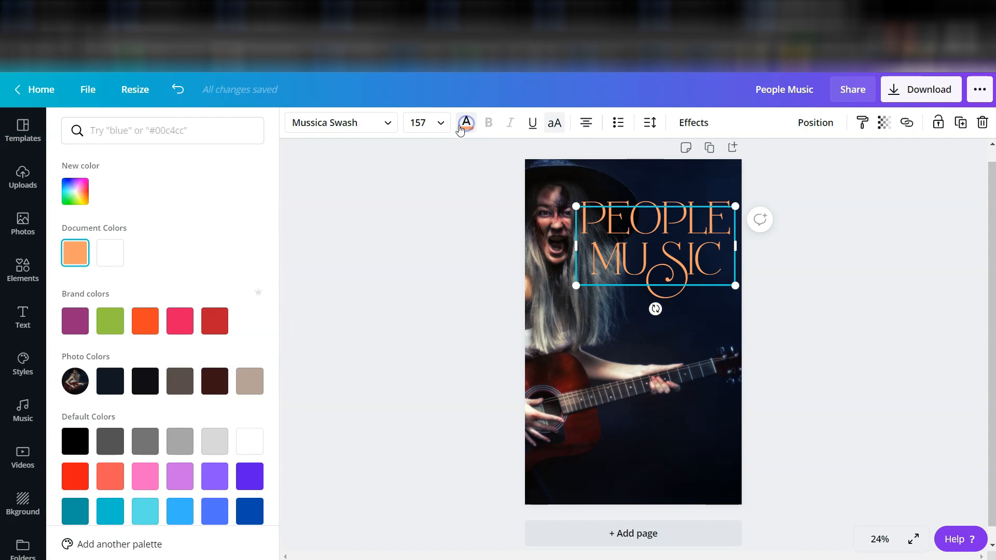
pyautogui.click(144, 319)
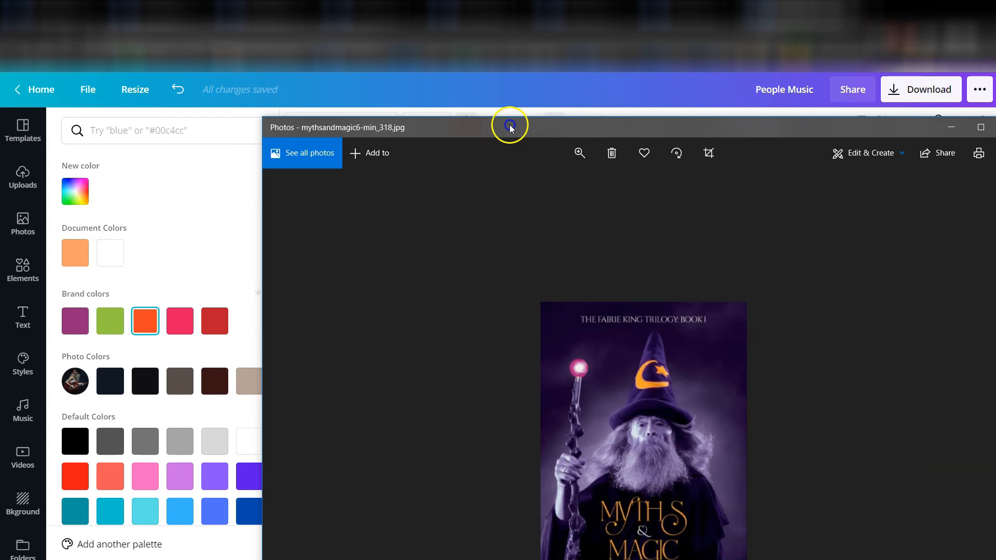
# - Reposition the Photos window with the "Myths & Magic" cover to view it as a reference for the title styling
pyautogui.moveTo(508, 127); pyautogui.dragTo(575, 24)
pyautogui.moveTo(995, 325); pyautogui.dragTo(780, 325)
pyautogui.moveTo(633, 19); pyautogui.dragTo(702, 30)
# - Recolor the title to a custom golden orange, #EFAA23, and nudge it slightly higher on the cover
pyautogui.click(470, 125)
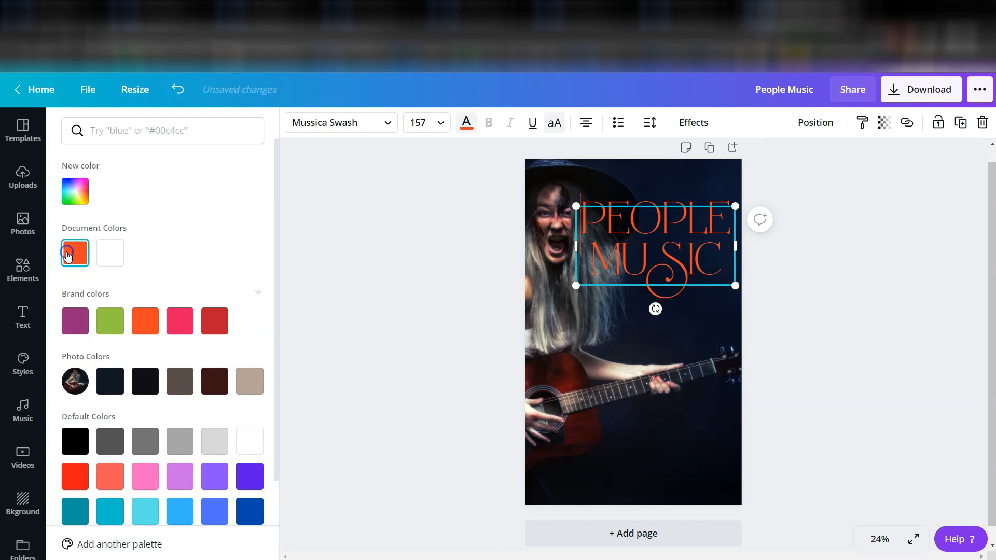
pyautogui.click(76, 194)
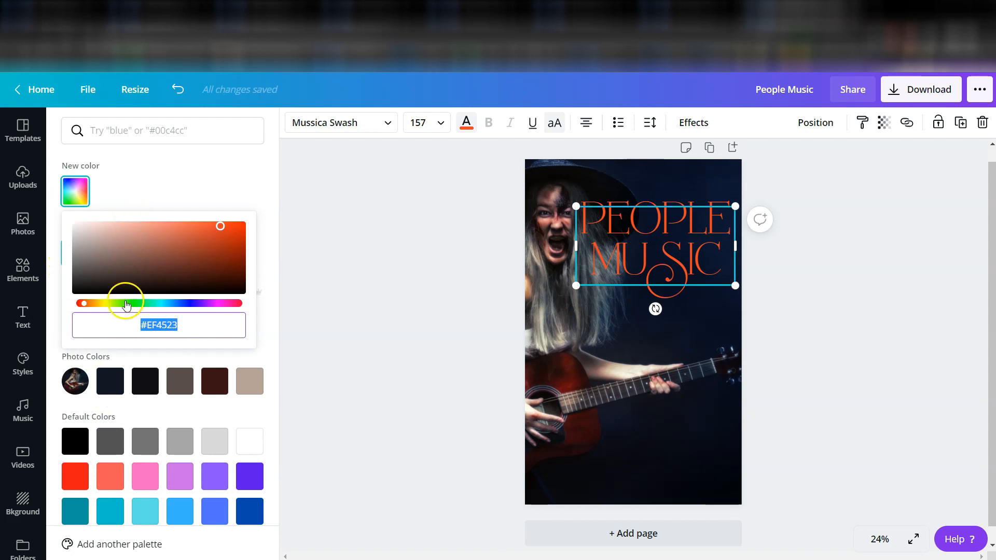
pyautogui.moveTo(88, 310); pyautogui.dragTo(97, 308)
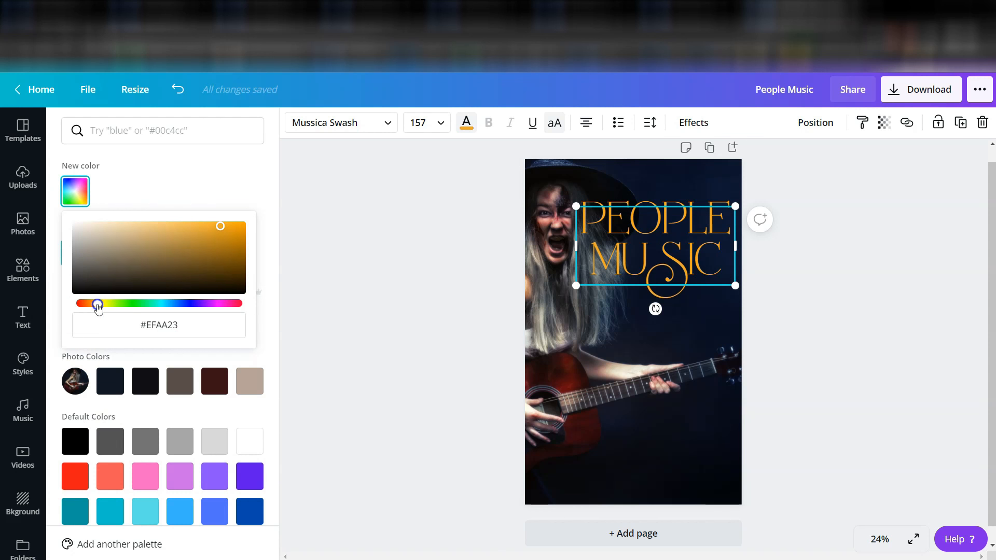
pyautogui.click(832, 234)
pyautogui.click(831, 232)
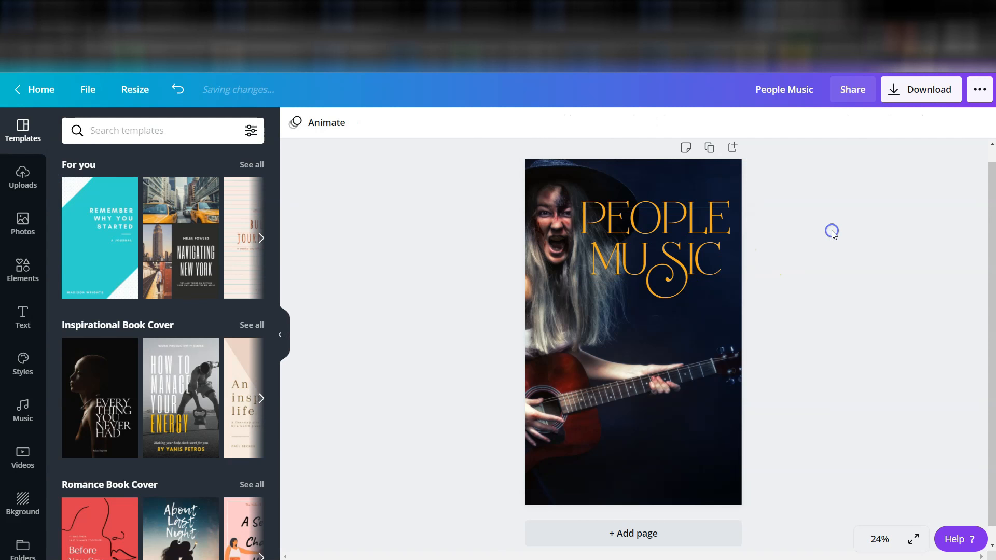
pyautogui.moveTo(684, 223); pyautogui.dragTo(685, 218)
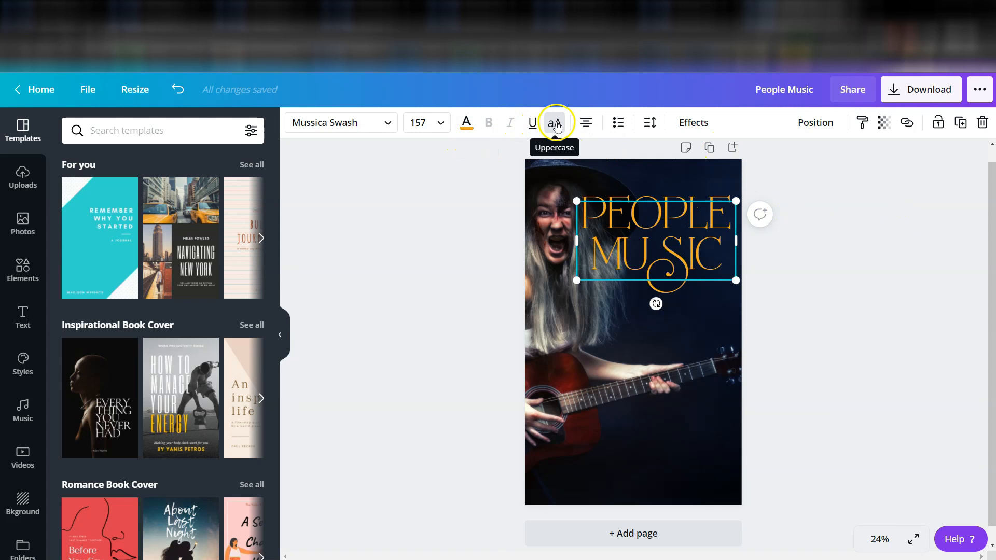
# - Apply a Shadow effect to the title with blur 30 and black as the shadow color
pyautogui.click(693, 124)
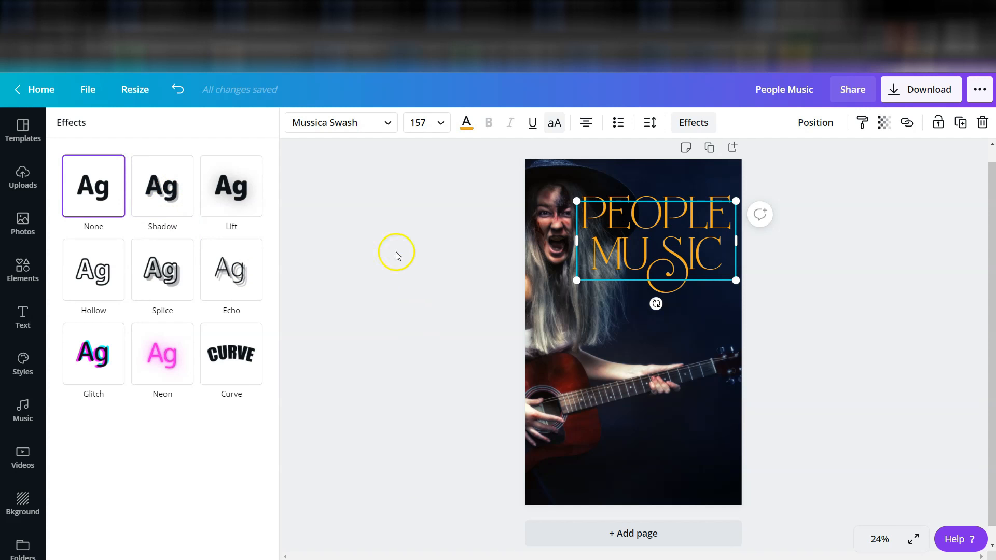
pyautogui.click(178, 196)
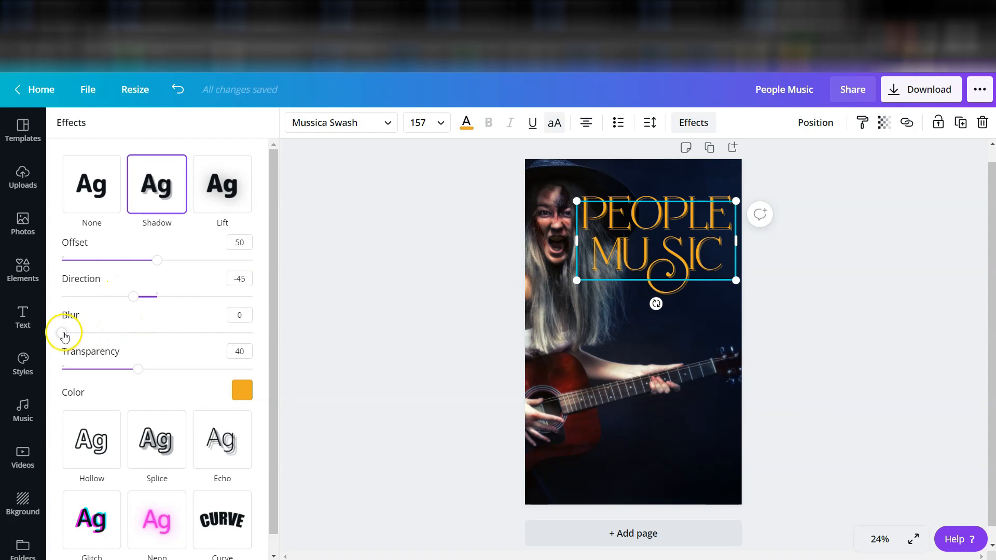
pyautogui.moveTo(65, 333); pyautogui.dragTo(120, 333)
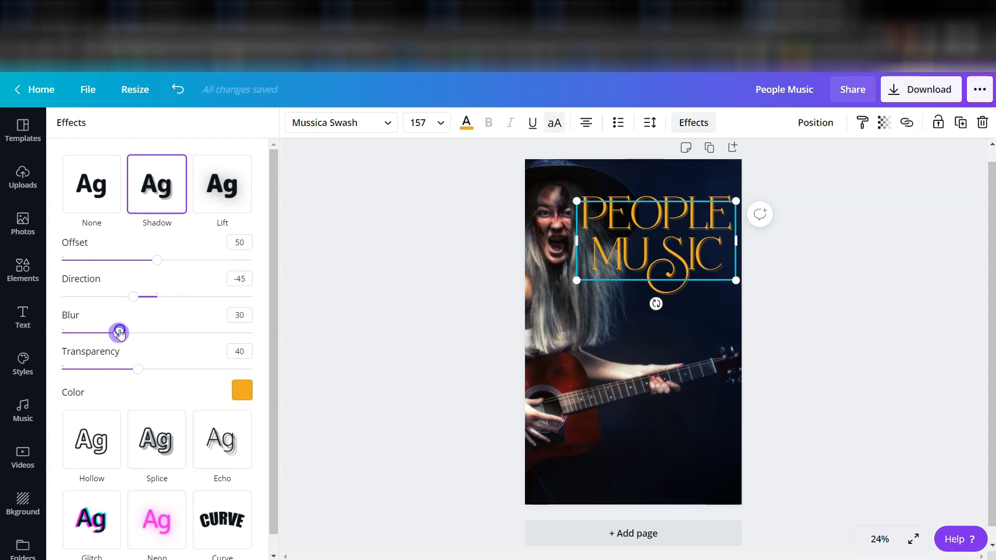
pyautogui.click(241, 389)
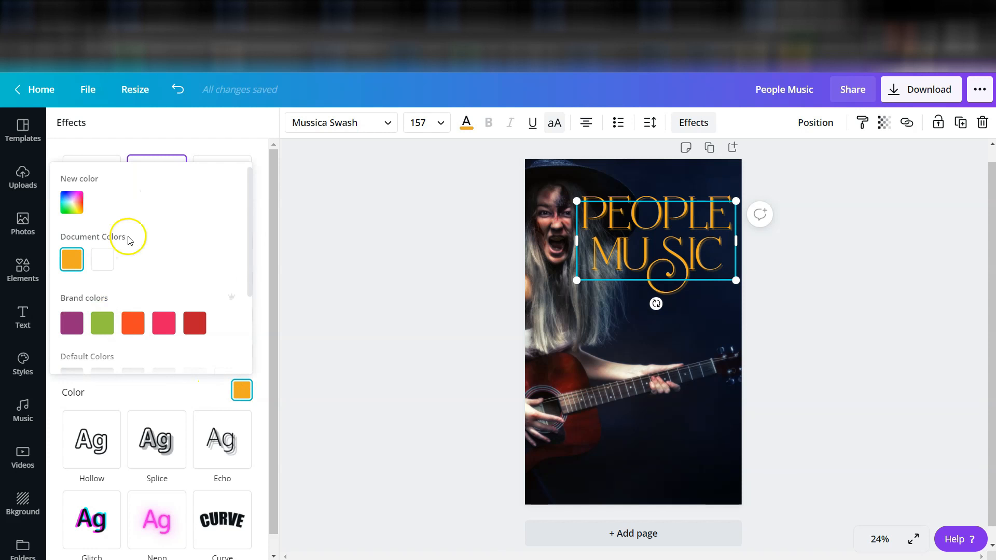
pyautogui.scroll(-3, 129, 244)
pyautogui.click(69, 256)
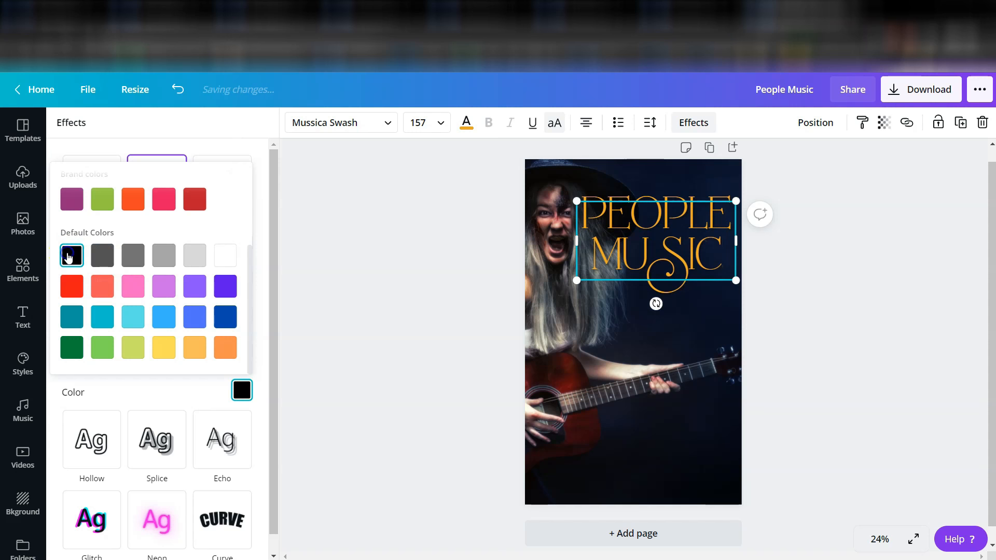
pyautogui.click(266, 337)
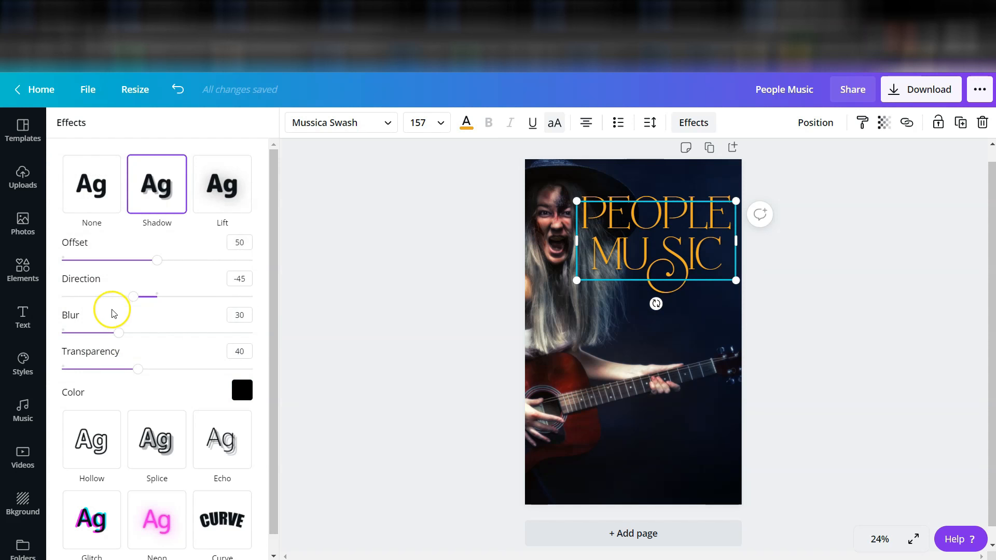
# - Set the title shadow's blur to 44 and offset to 29, and move the title slightly lower on the cover
pyautogui.moveTo(119, 336); pyautogui.dragTo(146, 328)
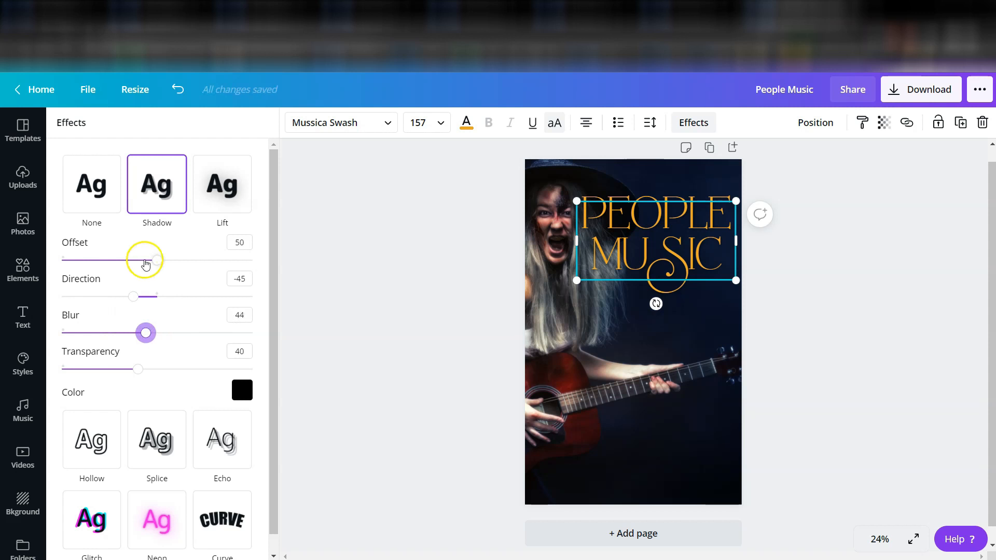
pyautogui.moveTo(152, 262); pyautogui.dragTo(118, 264)
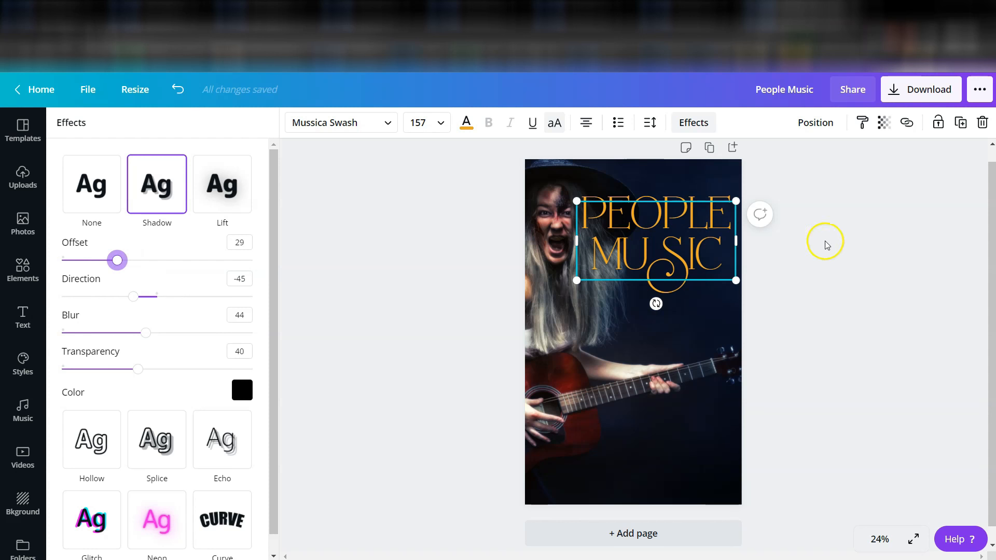
pyautogui.click(816, 219)
pyautogui.click(758, 259)
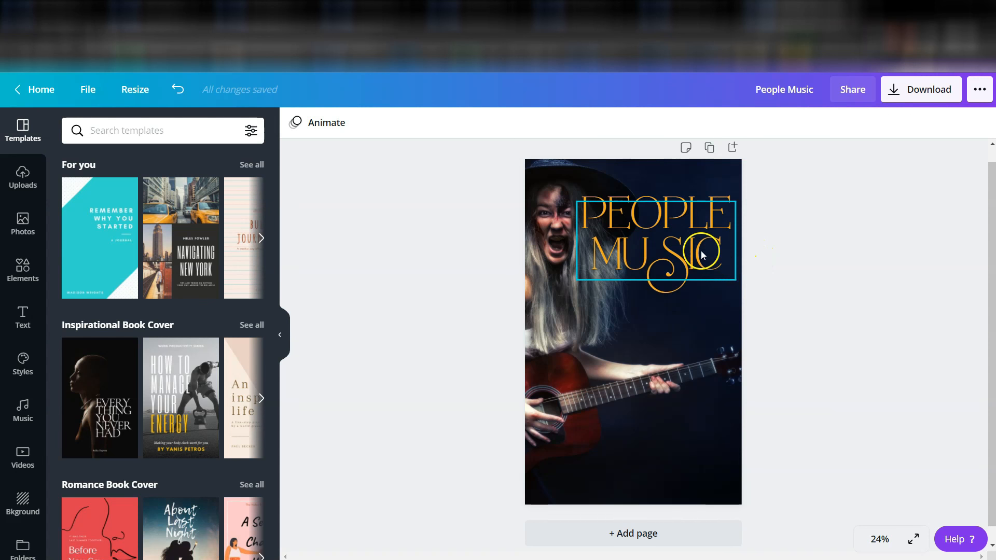
pyautogui.moveTo(699, 254); pyautogui.dragTo(698, 260)
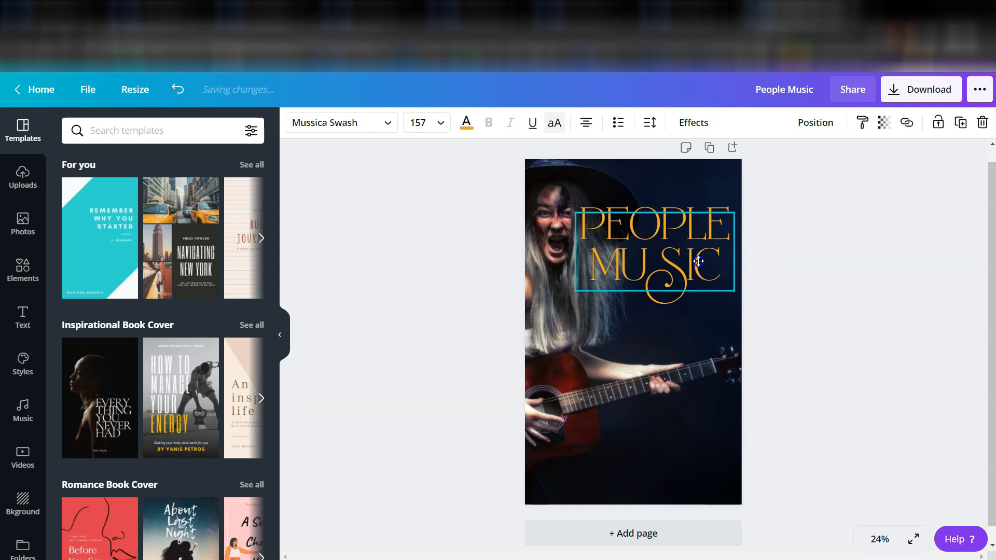
pyautogui.moveTo(699, 264); pyautogui.dragTo(699, 265)
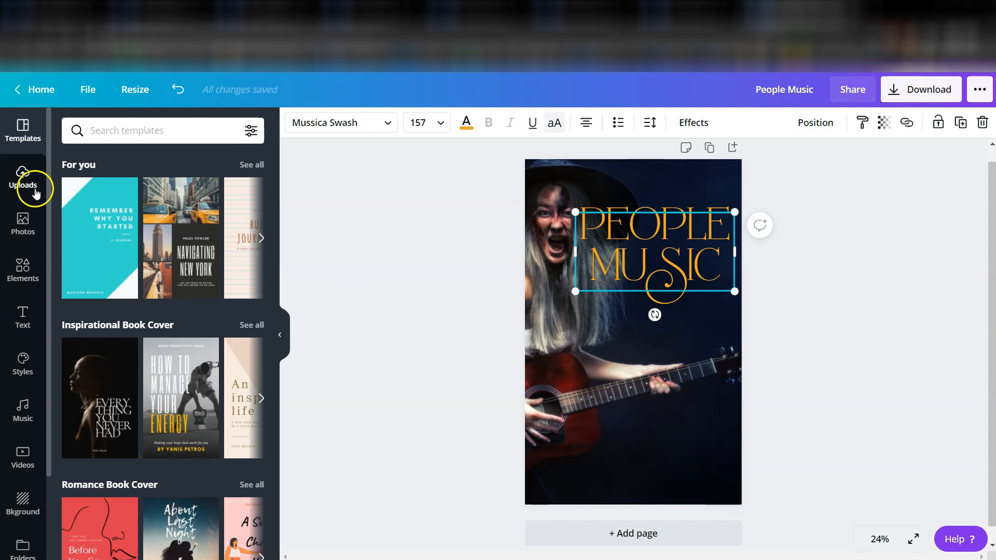
# - Add a subheading text box just below the title and enlarge it to font size 19
pyautogui.click(24, 313)
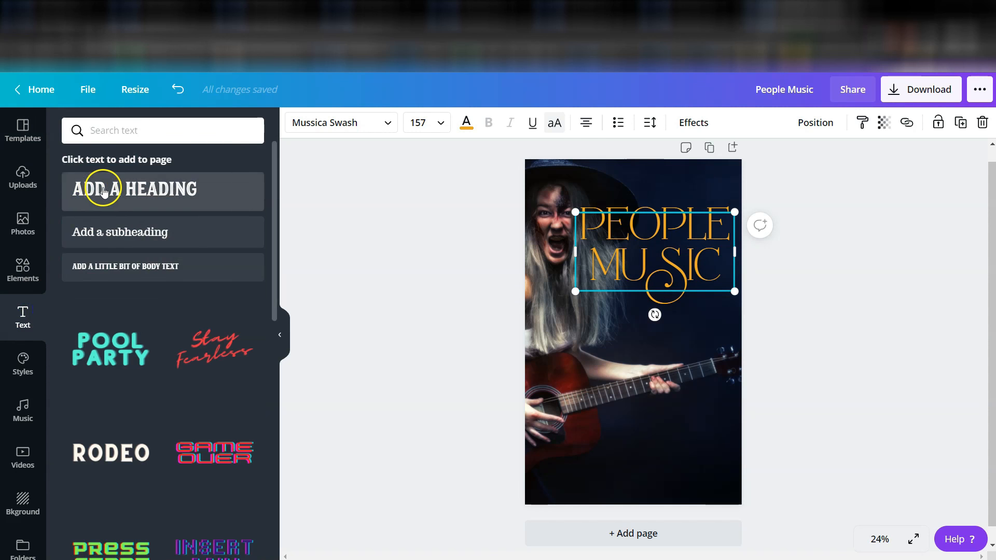
pyautogui.moveTo(117, 230); pyautogui.dragTo(621, 307)
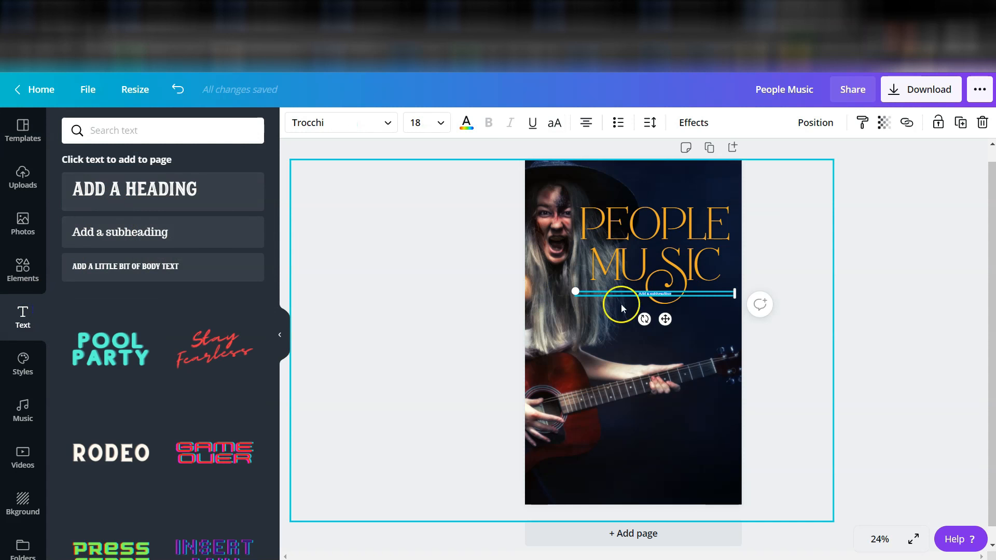
pyautogui.click(679, 298)
pyautogui.click(680, 292)
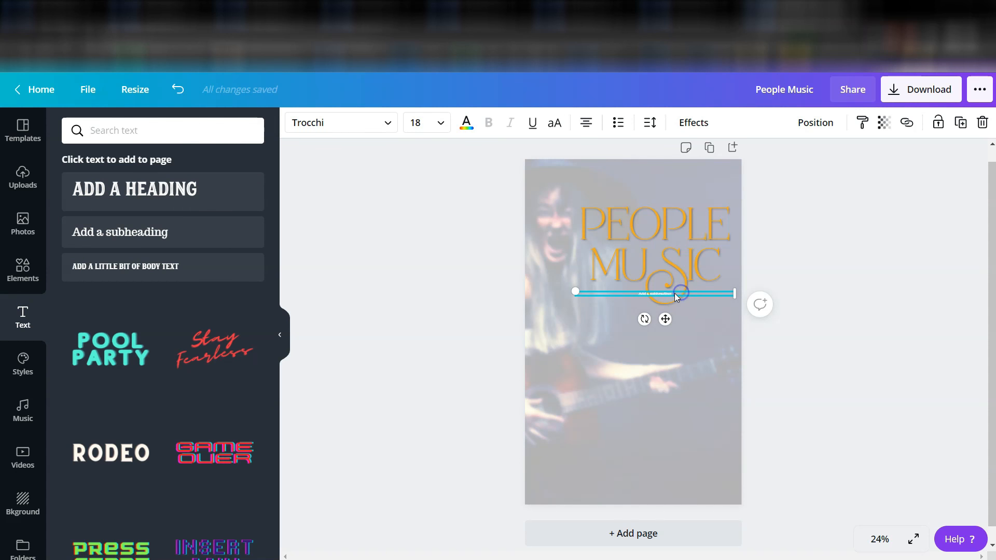
pyautogui.hotkey('ctrl', 'z')
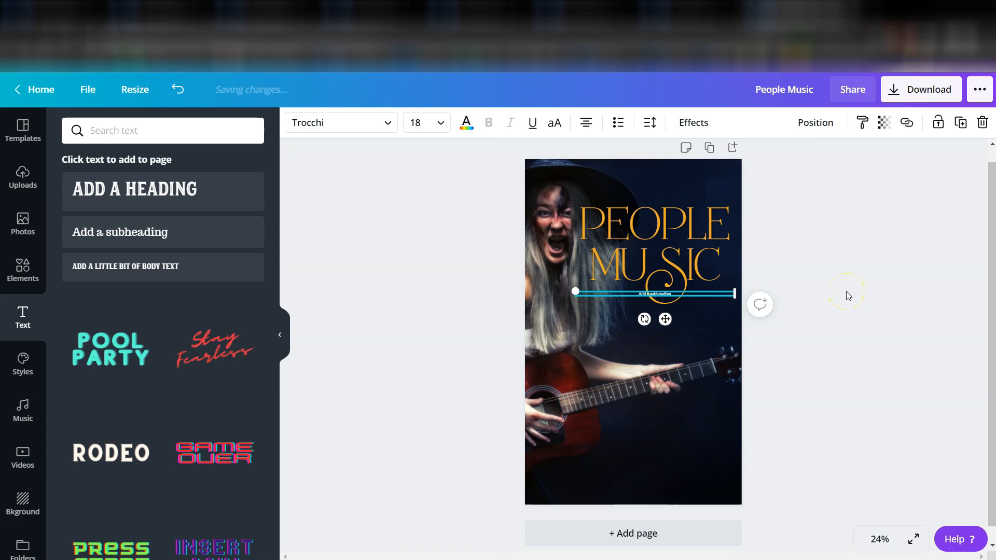
pyautogui.click(650, 294)
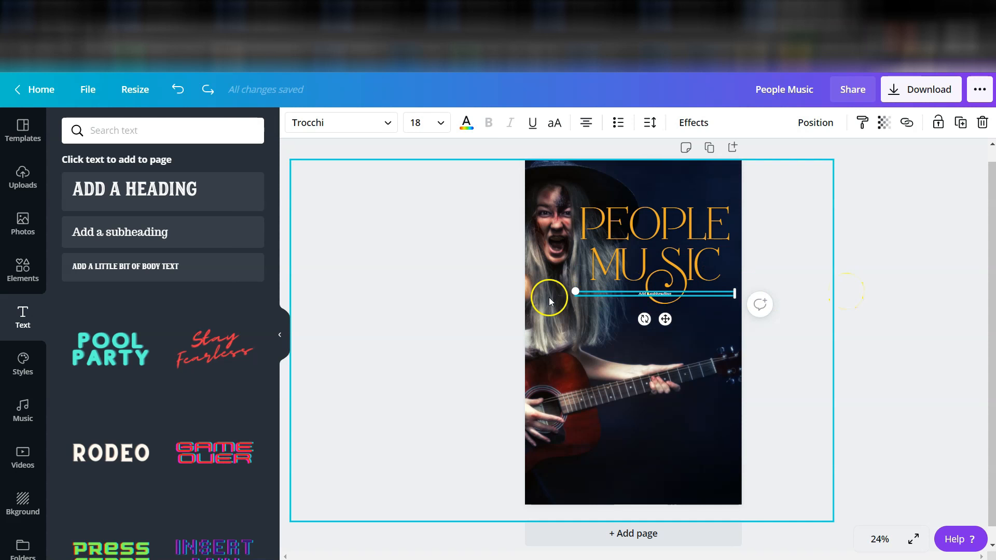
pyautogui.moveTo(577, 291); pyautogui.dragTo(569, 317)
# - Replace the subheading's placeholder text with "A COMIC FANTASY SHORT"
pyautogui.click(604, 309)
pyautogui.scroll(-5, 604, 309)
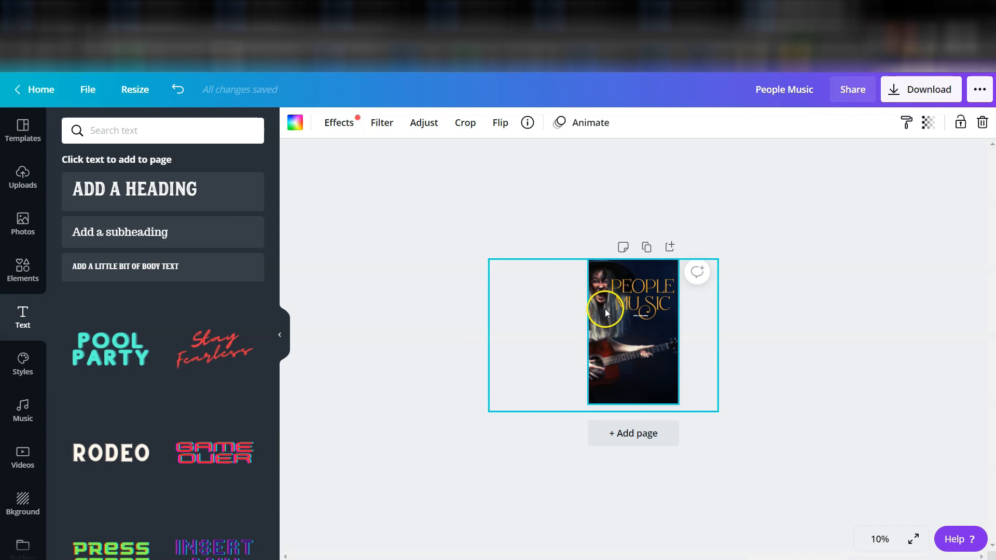
pyautogui.click(881, 539)
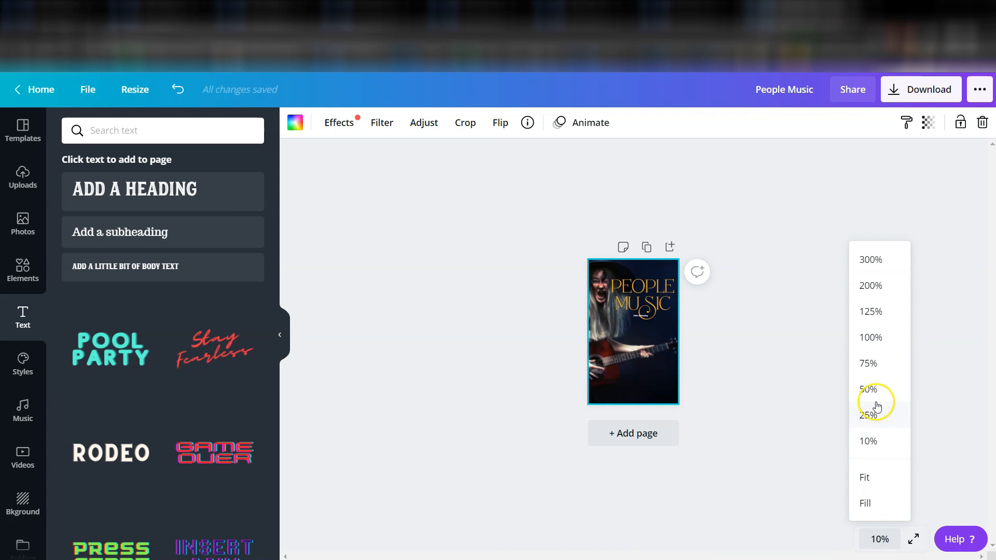
pyautogui.click(871, 370)
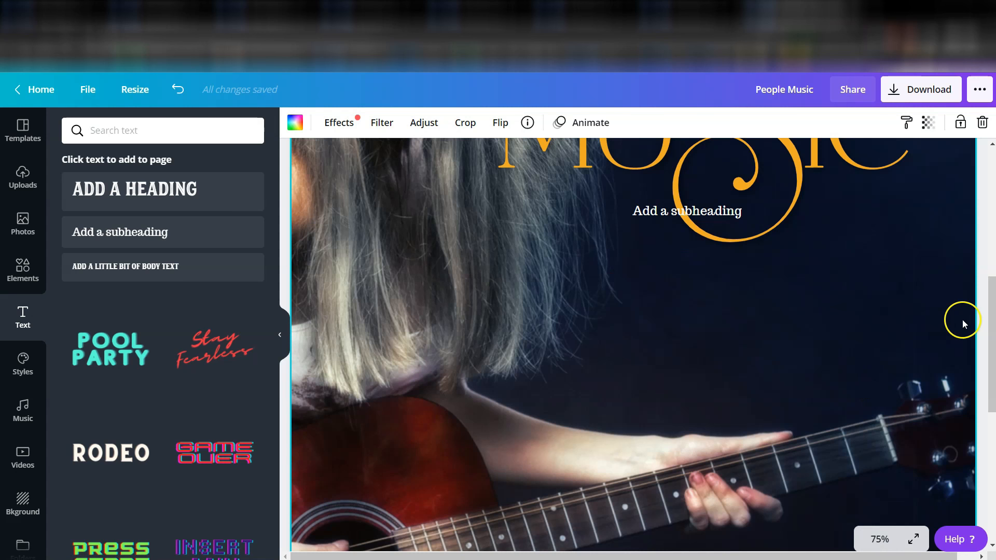
pyautogui.moveTo(990, 333); pyautogui.dragTo(989, 251)
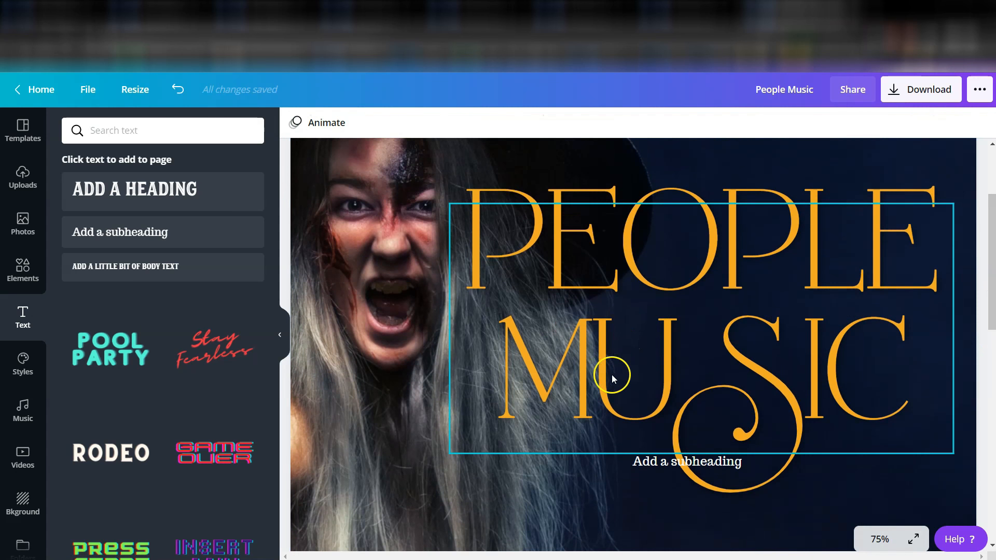
pyautogui.click(673, 461)
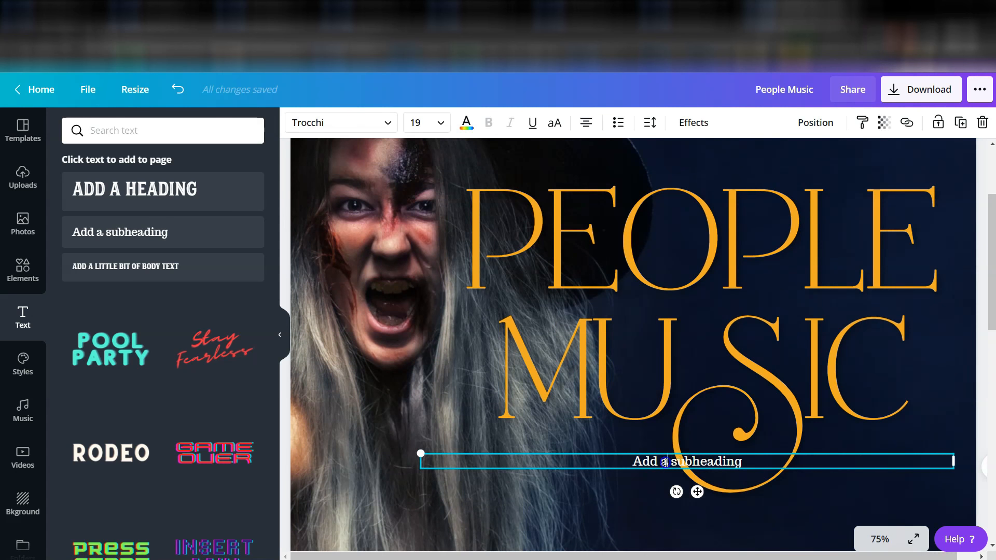
pyautogui.tripleClick(665, 461)
pyautogui.write('A')
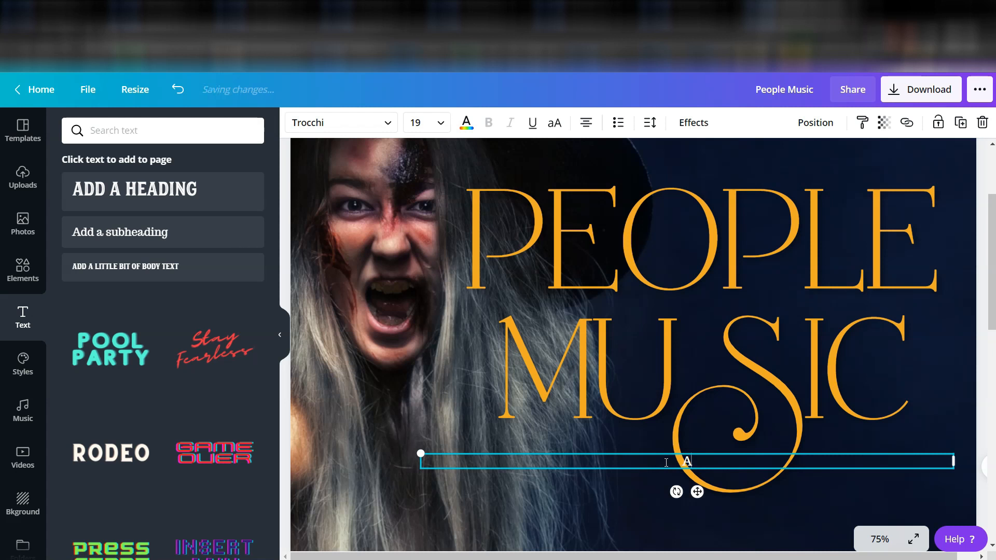
pyautogui.write(' COMIC ')
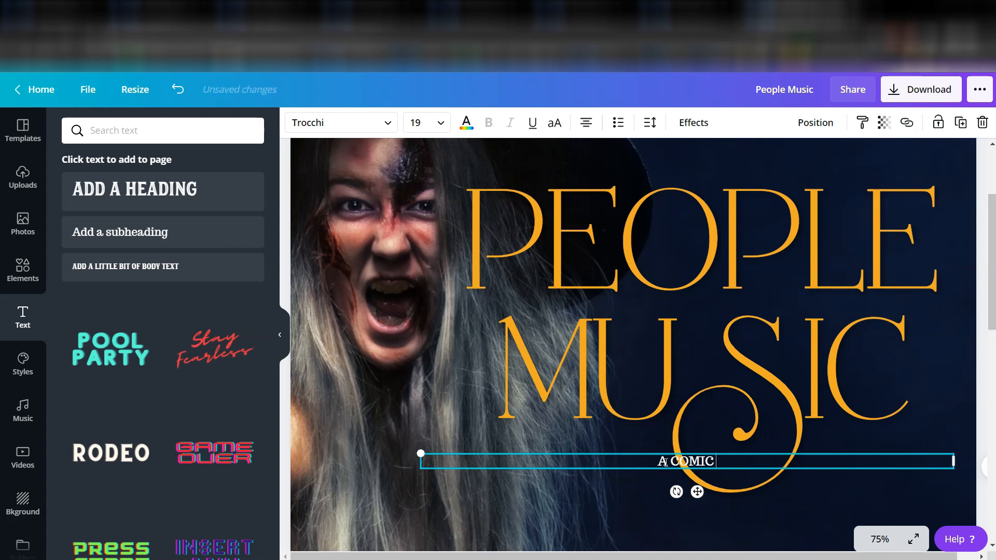
pyautogui.write('F')
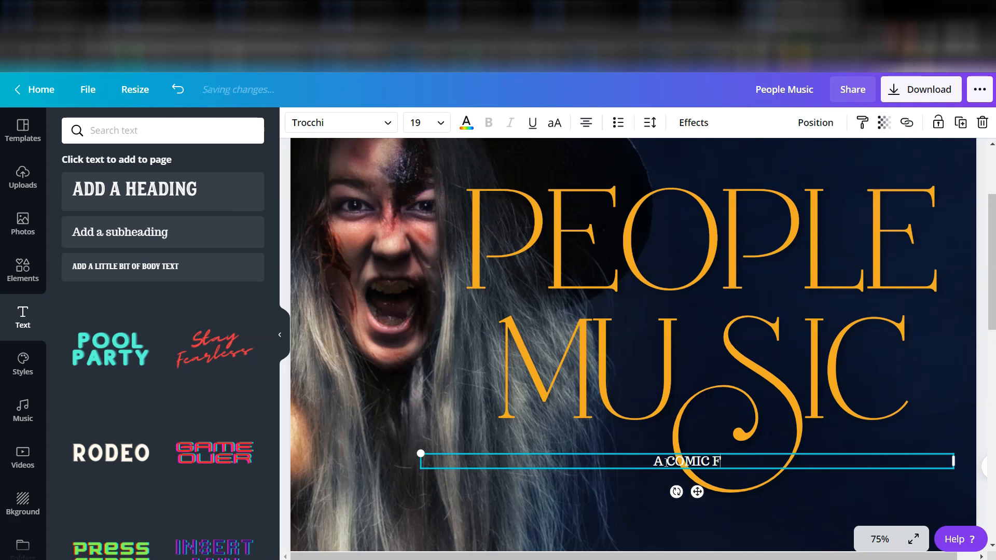
pyautogui.write('ANTASY SHORT')
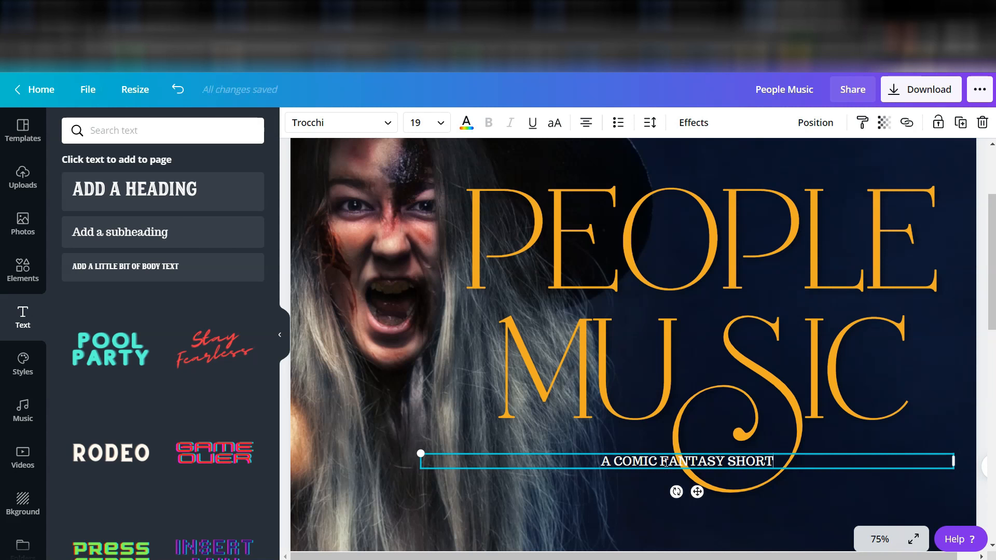
# - Change the subheading's font to Cinzel and scale its text box up slightly to font size 19.5
pyautogui.tripleClick(684, 460)
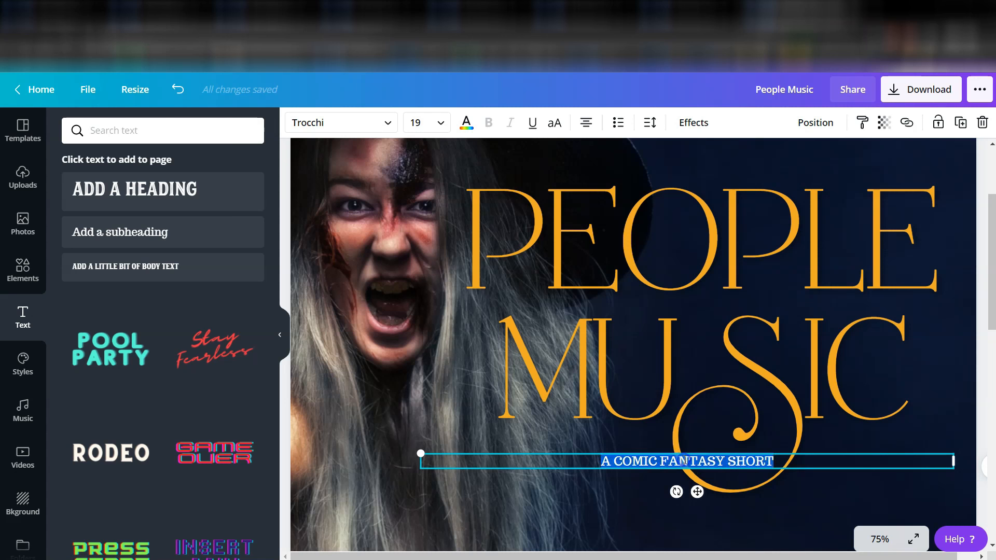
pyautogui.click(387, 123)
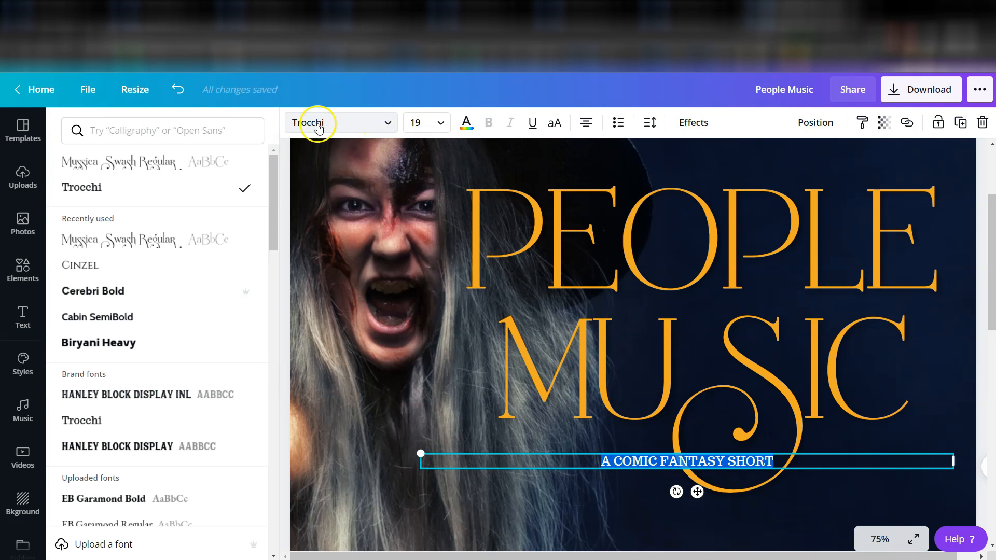
pyautogui.click(164, 264)
pyautogui.moveTo(418, 451)
pyautogui.mouseDown()
pyautogui.moveTo(390, 452)
pyautogui.moveTo(408, 452)
pyautogui.mouseUp()
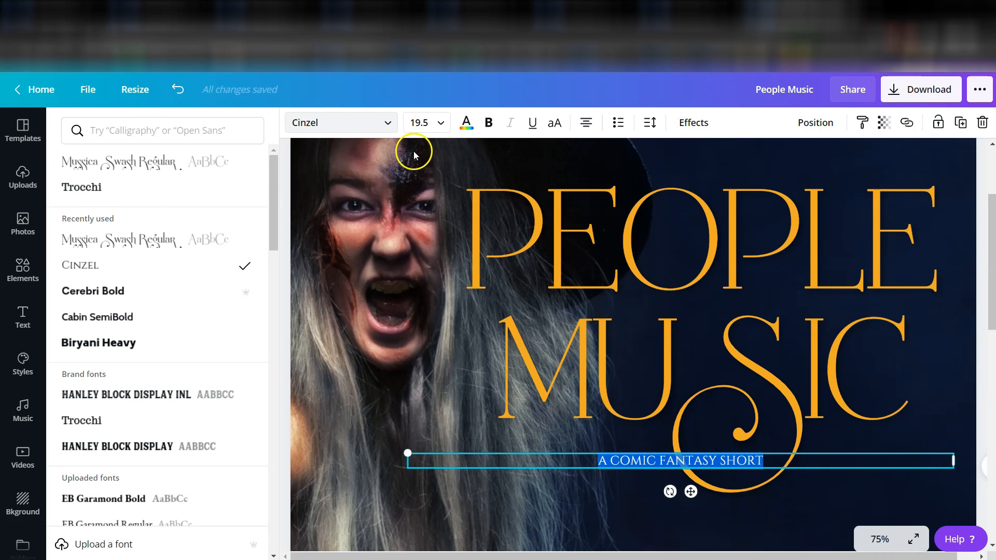
# - Try font sizes 64 and 48 on the subheading and settle on 42
pyautogui.click(442, 123)
pyautogui.scroll(-5, 436, 358)
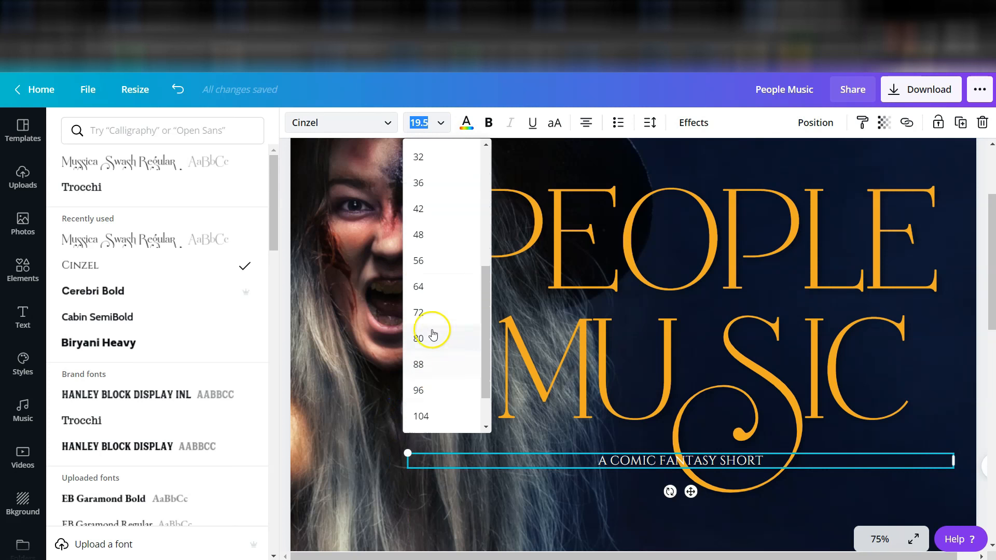
pyautogui.click(432, 288)
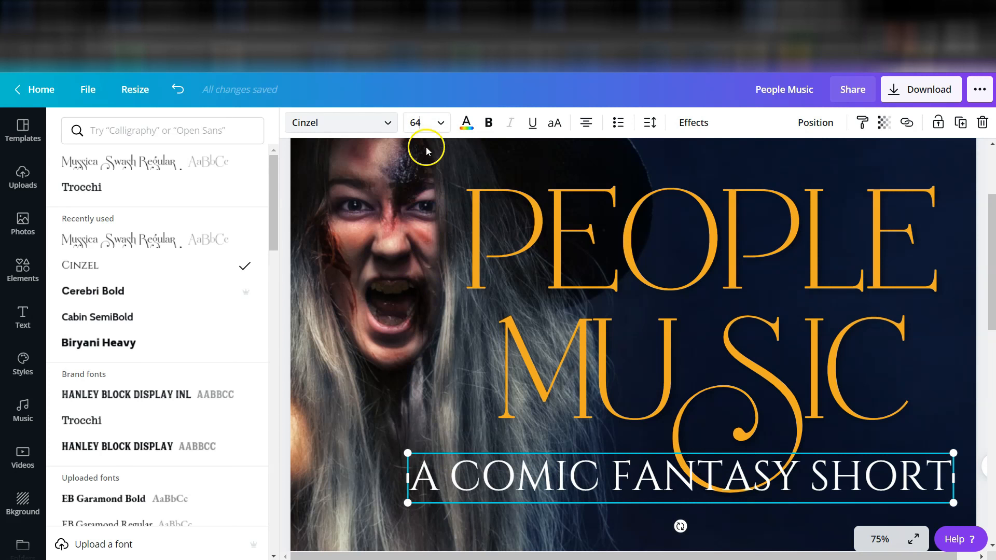
pyautogui.click(437, 123)
pyautogui.click(433, 235)
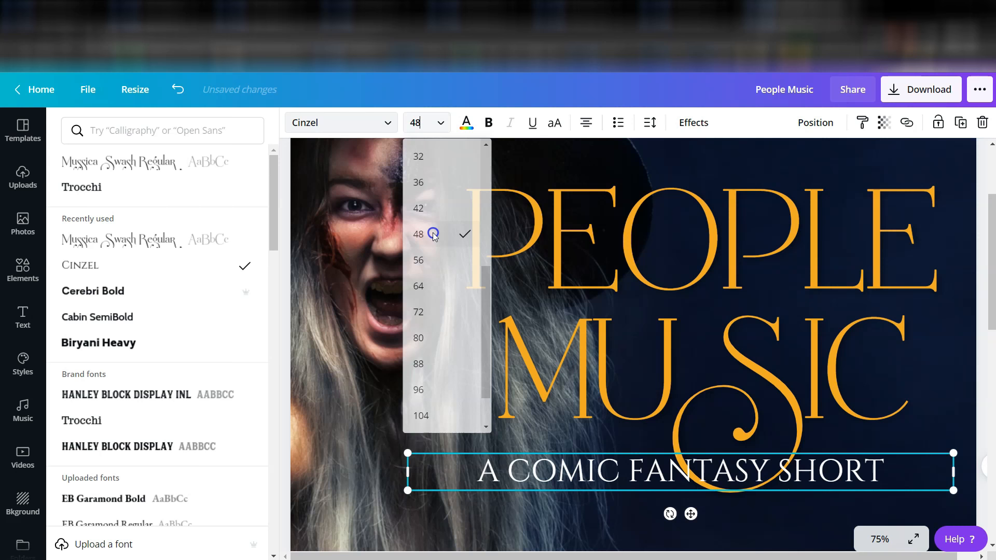
pyautogui.click(440, 122)
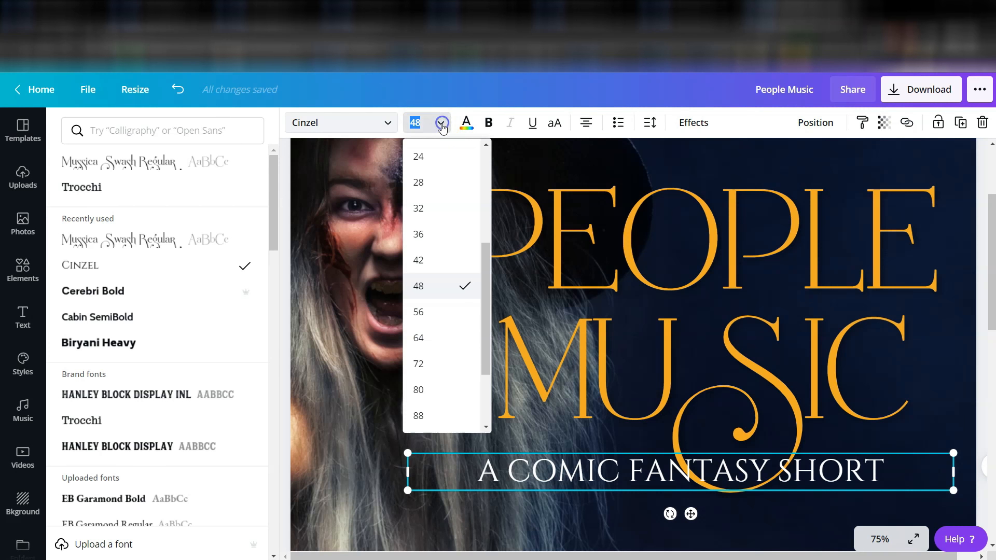
pyautogui.click(437, 259)
# - Break the subheading into two lines before "FANTASY" and move it down just below the swash of the title's S
pyautogui.scroll(-5, 836, 423)
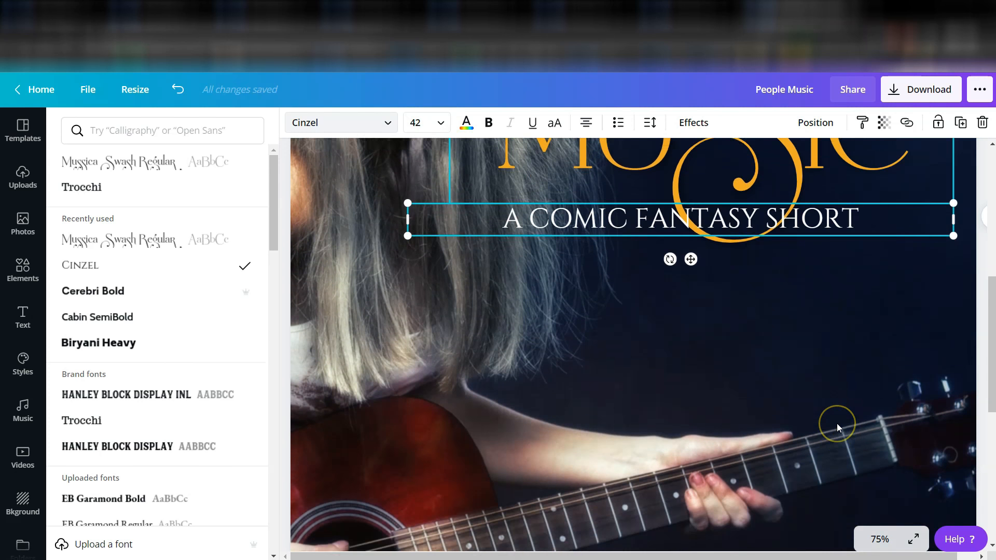
pyautogui.click(634, 275)
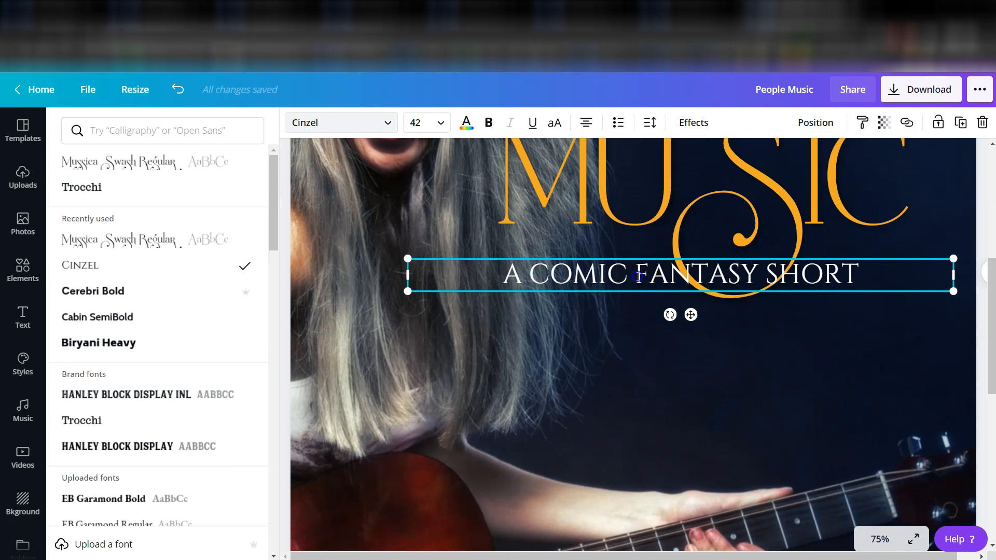
pyautogui.press('Return')
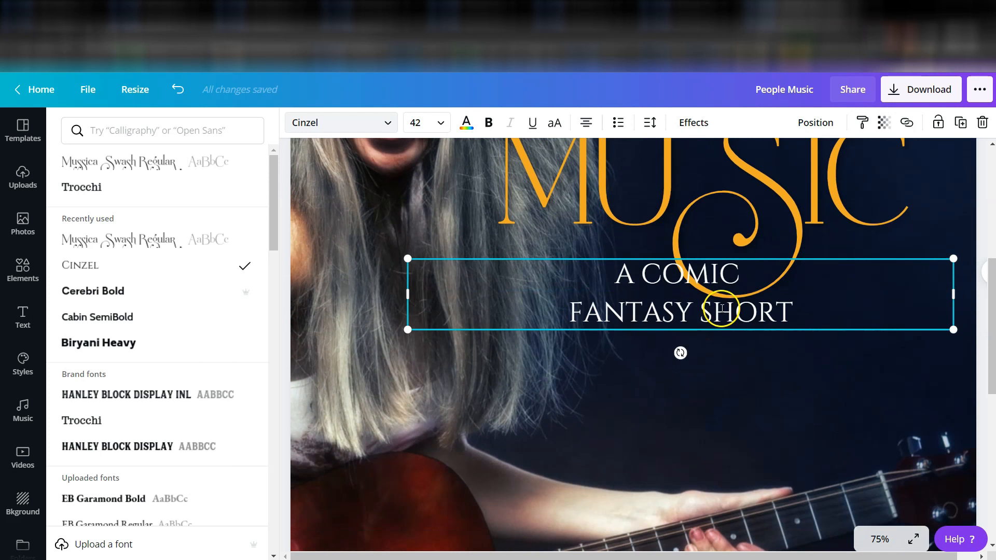
pyautogui.moveTo(718, 258); pyautogui.dragTo(728, 303)
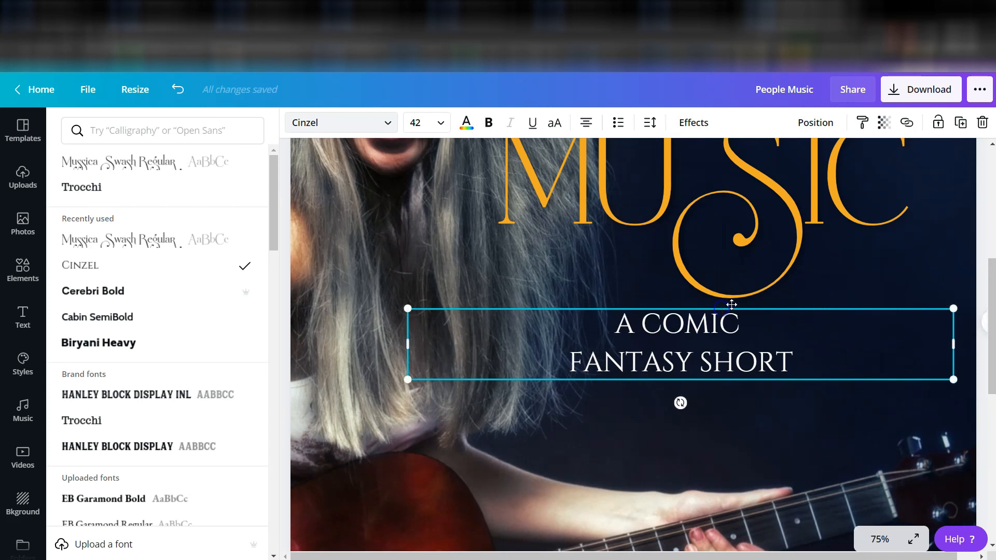
# - Preview the cover full screen, and nudge the two-line subheading slightly to the right and down
pyautogui.click(914, 540)
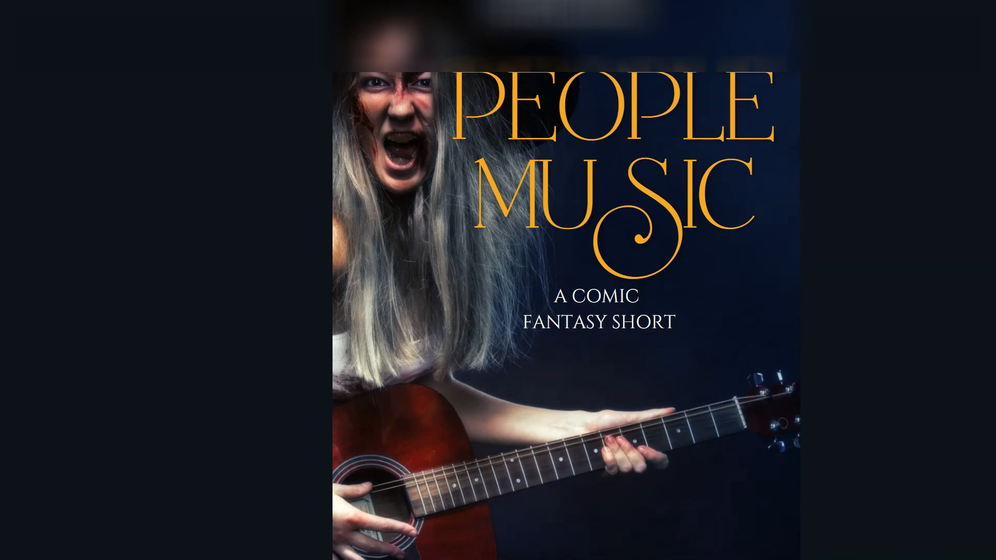
pyautogui.press('Escape')
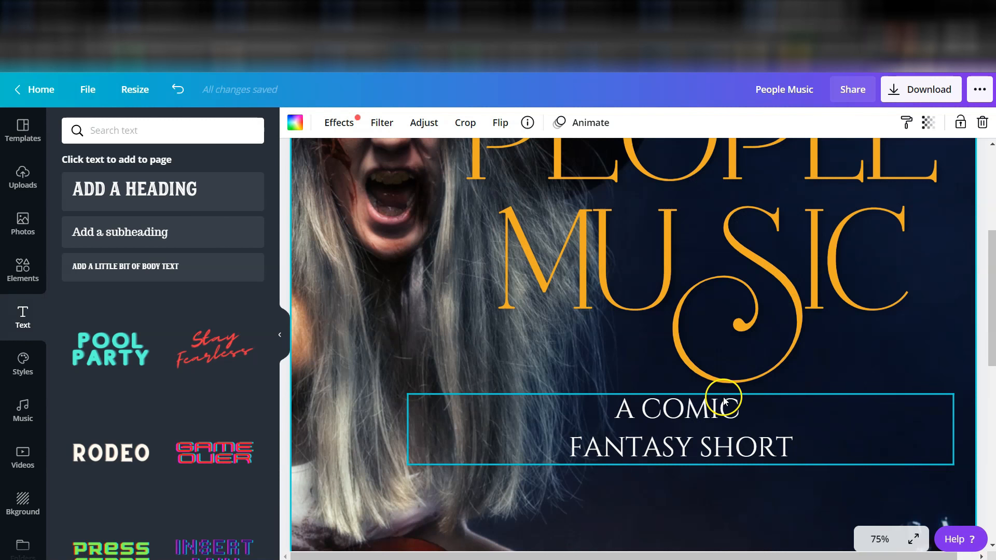
pyautogui.click(874, 540)
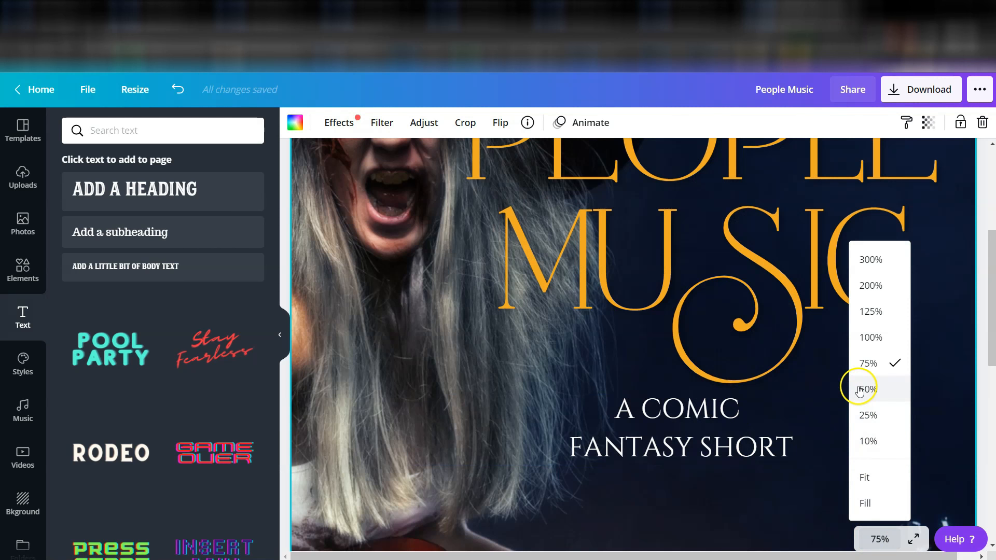
pyautogui.click(863, 481)
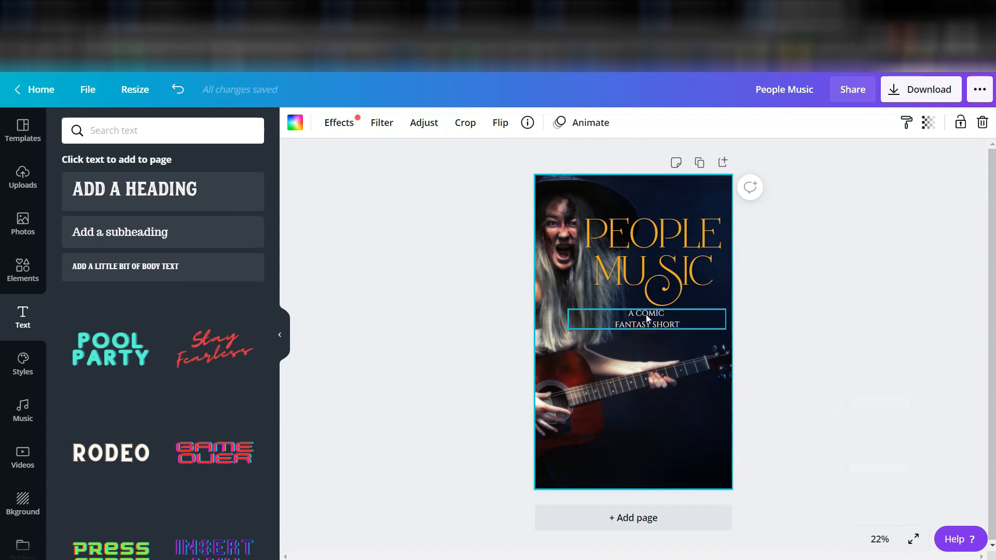
pyautogui.moveTo(645, 314); pyautogui.dragTo(651, 315)
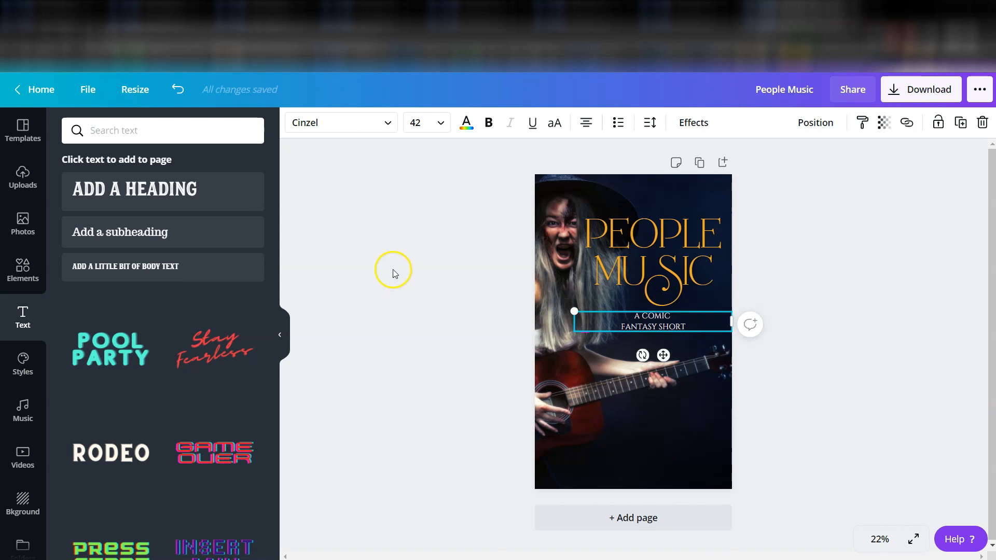
pyautogui.click(903, 189)
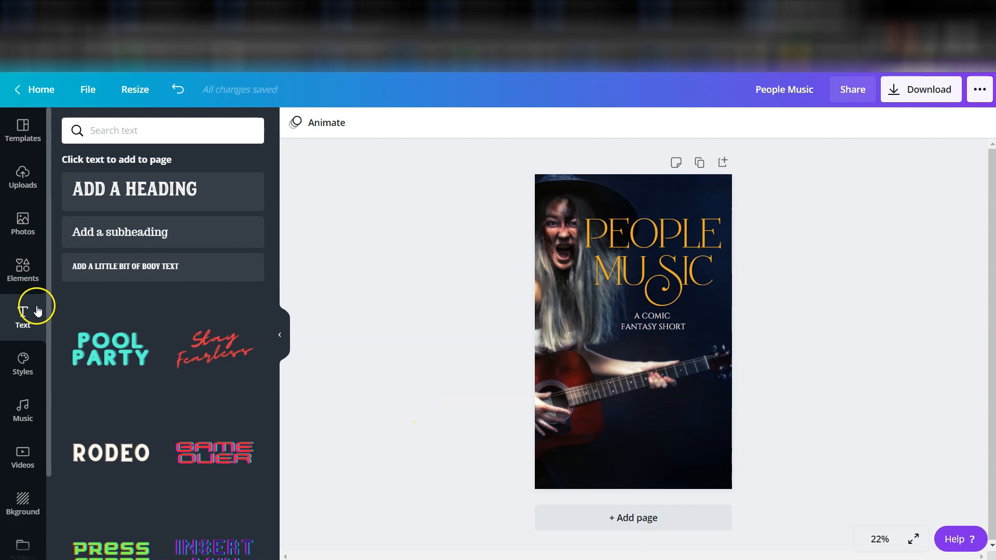
# - Duplicate the subheading, place one copy near the bottom of the cover, and replace its text with the author's name in capitals
pyautogui.click(672, 327)
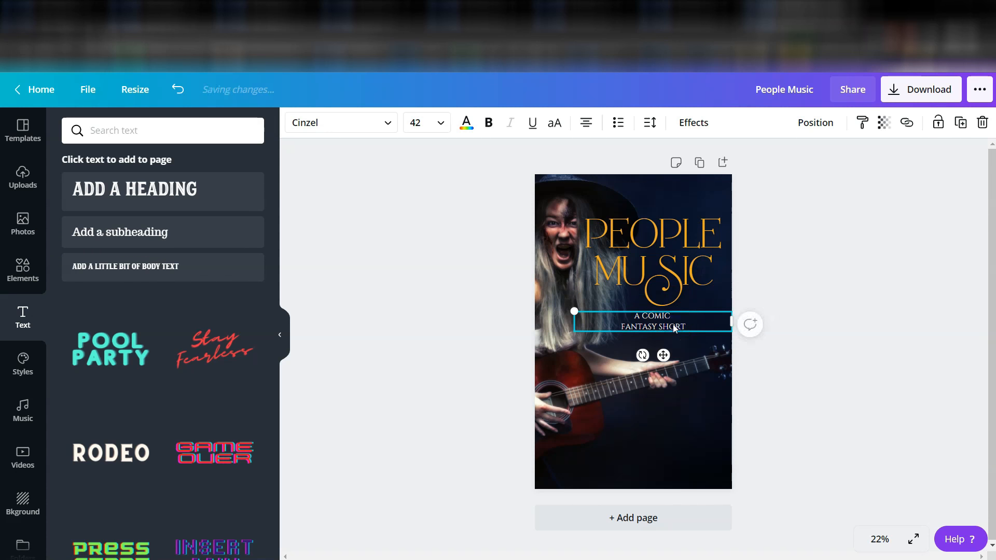
pyautogui.hotkey('ctrl', 'v')
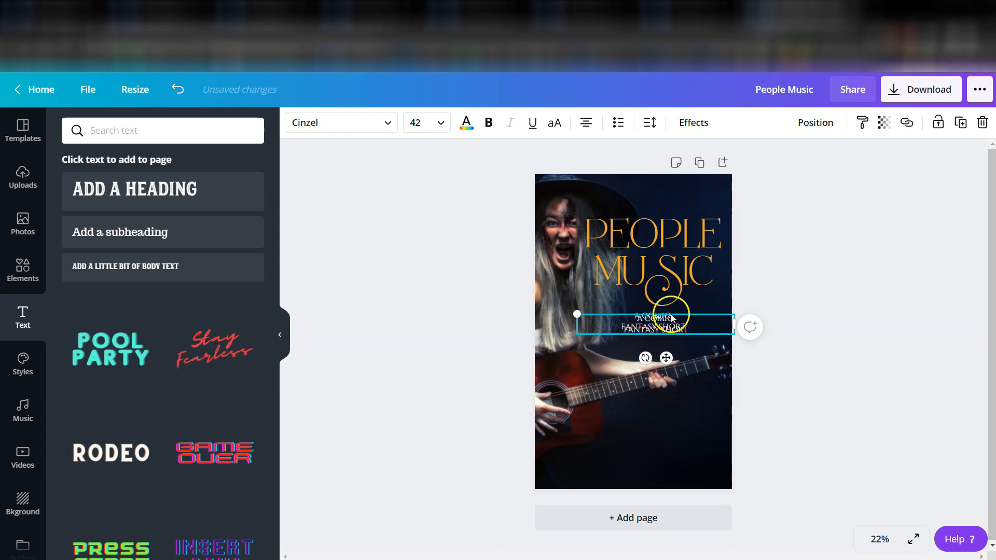
pyautogui.moveTo(671, 316); pyautogui.dragTo(648, 456)
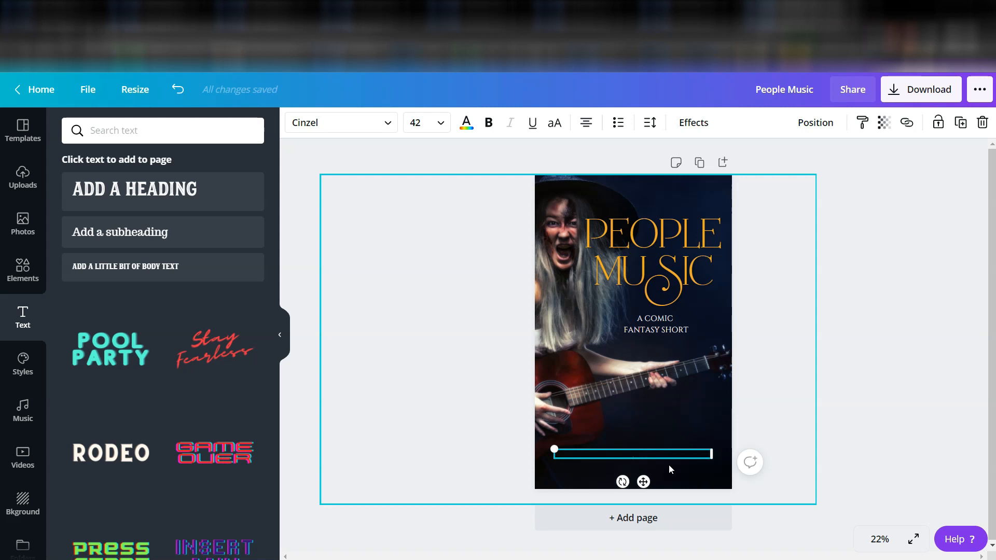
pyautogui.write('KEVIN PARTNER')
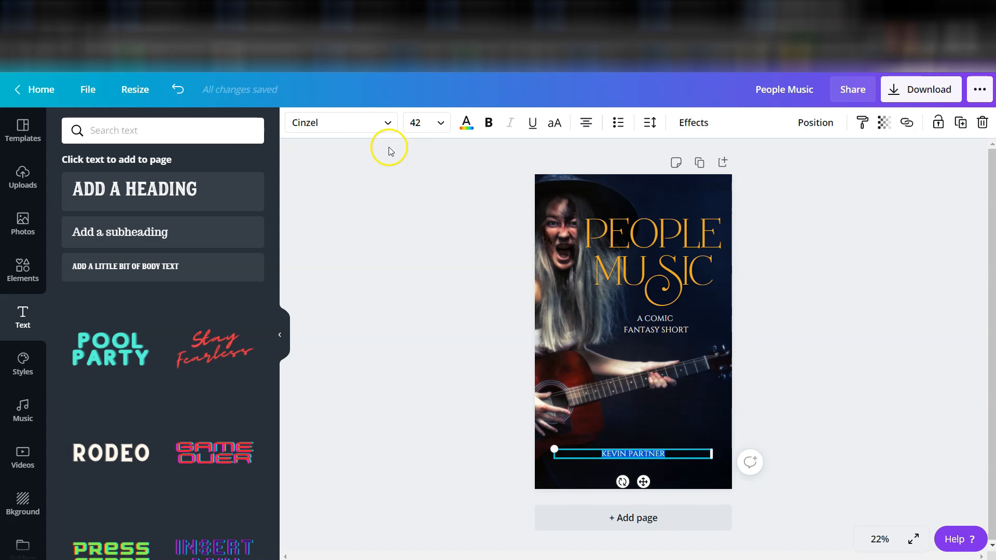
# - Set the author name to font size 96 in Cabin SemiBold and move it slightly lower on the cover
pyautogui.click(444, 124)
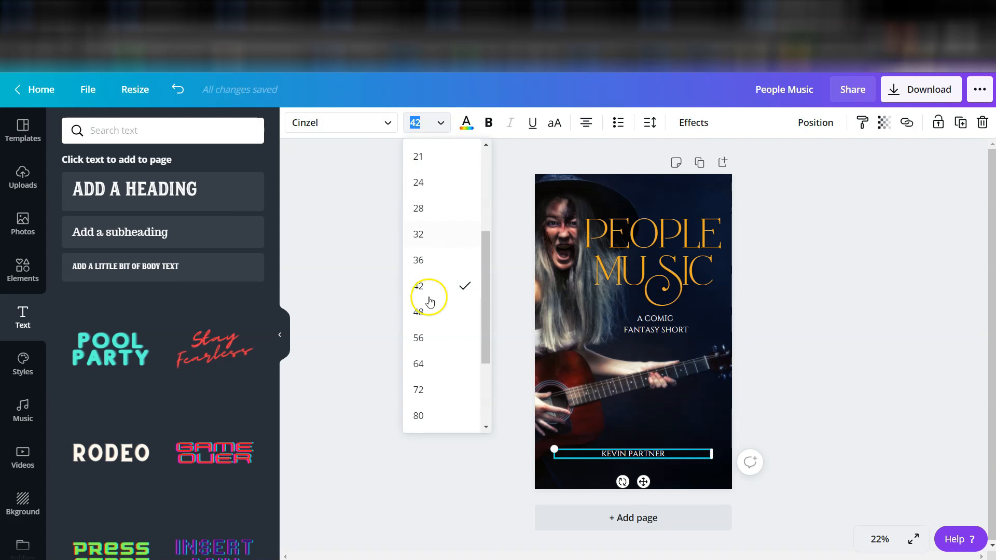
pyautogui.scroll(-3, 438, 366)
pyautogui.click(430, 340)
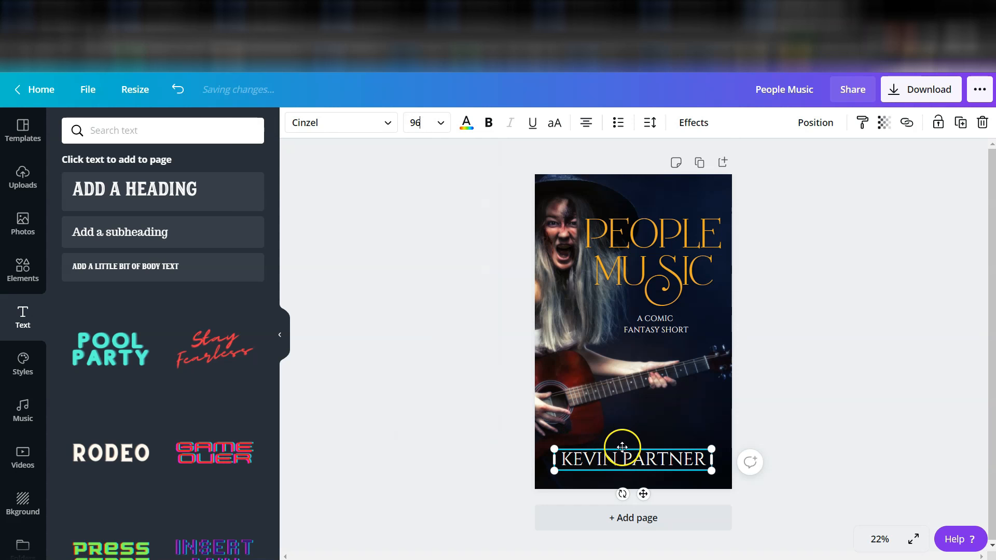
pyautogui.moveTo(622, 448); pyautogui.dragTo(621, 453)
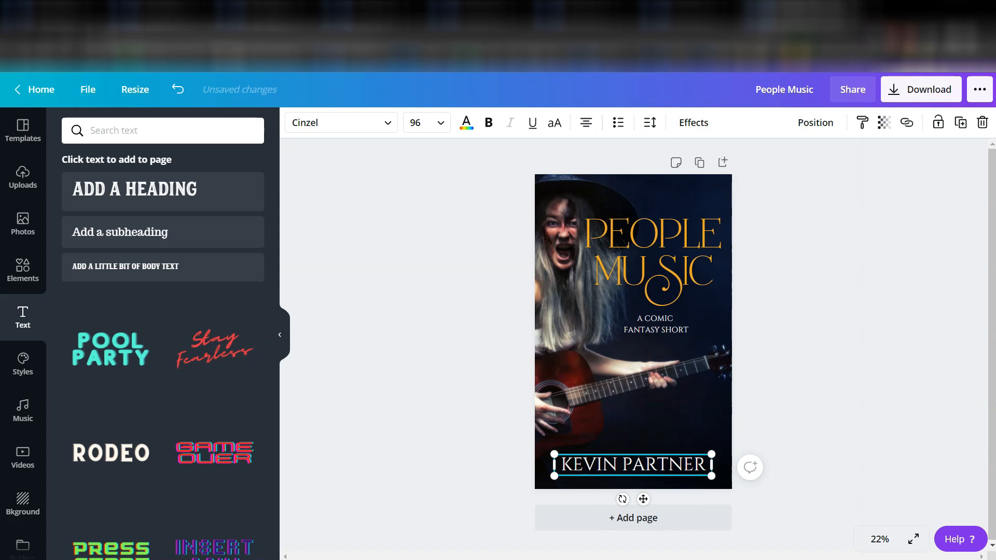
pyautogui.click(388, 123)
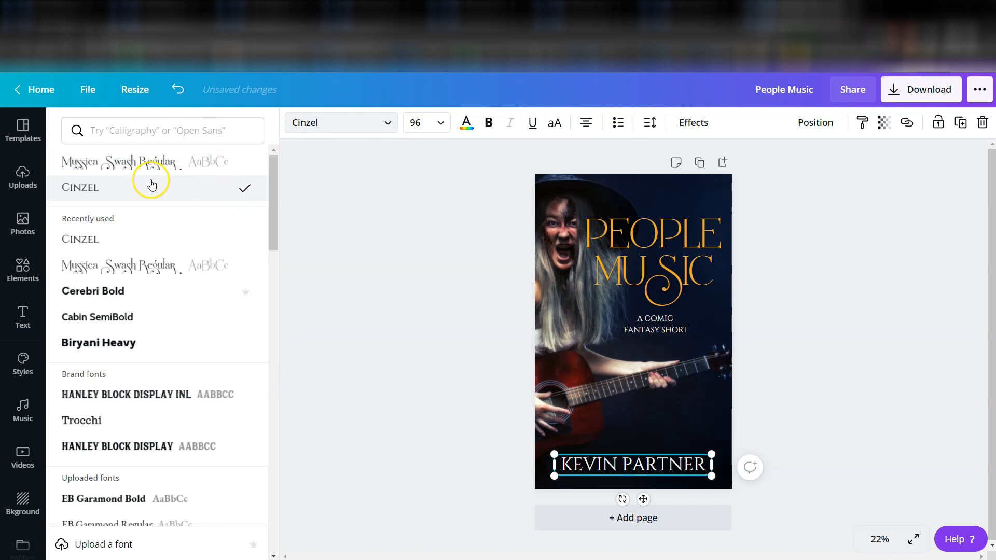
pyautogui.click(156, 318)
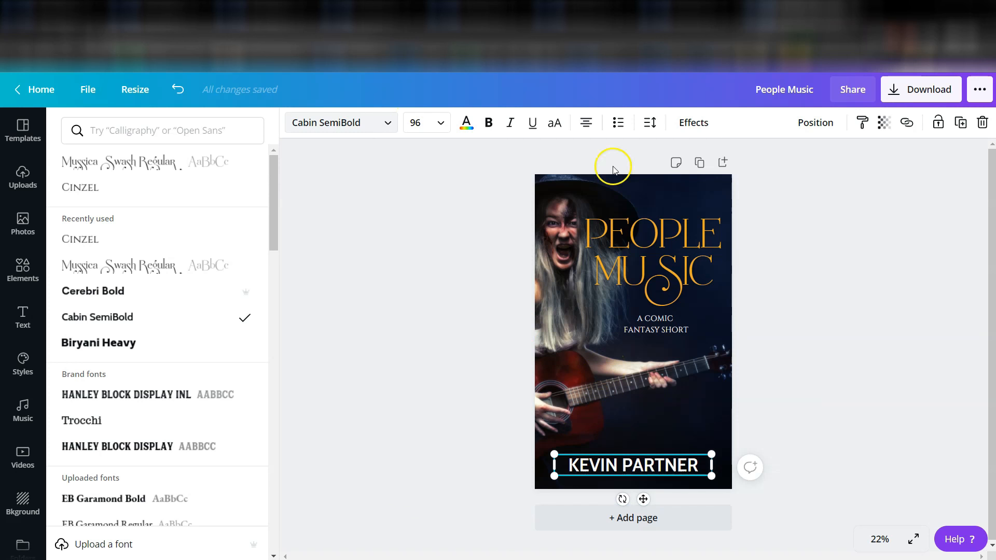
# - Deselect the author name and set the cover's download options to JPG with quality 100
pyautogui.click(873, 151)
pyautogui.click(839, 224)
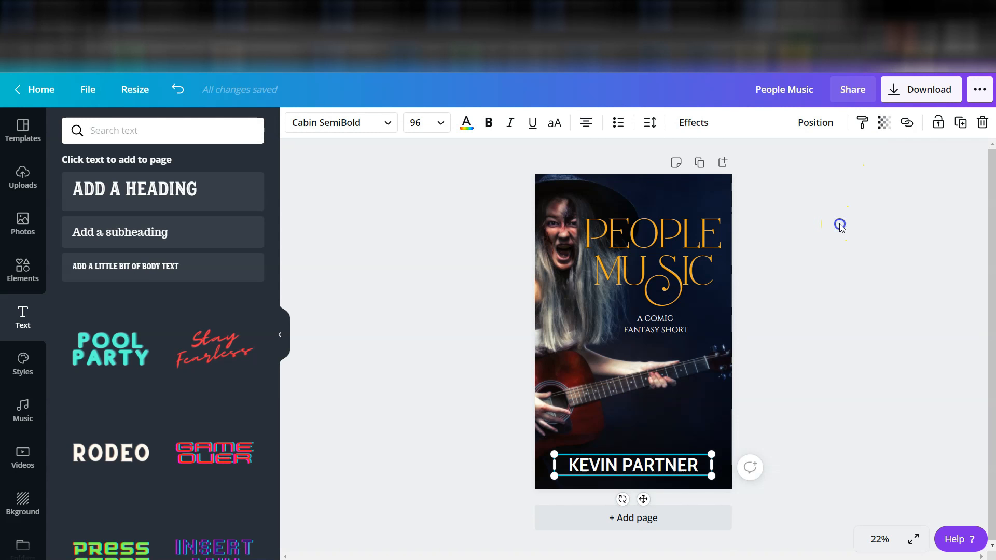
pyautogui.click(829, 335)
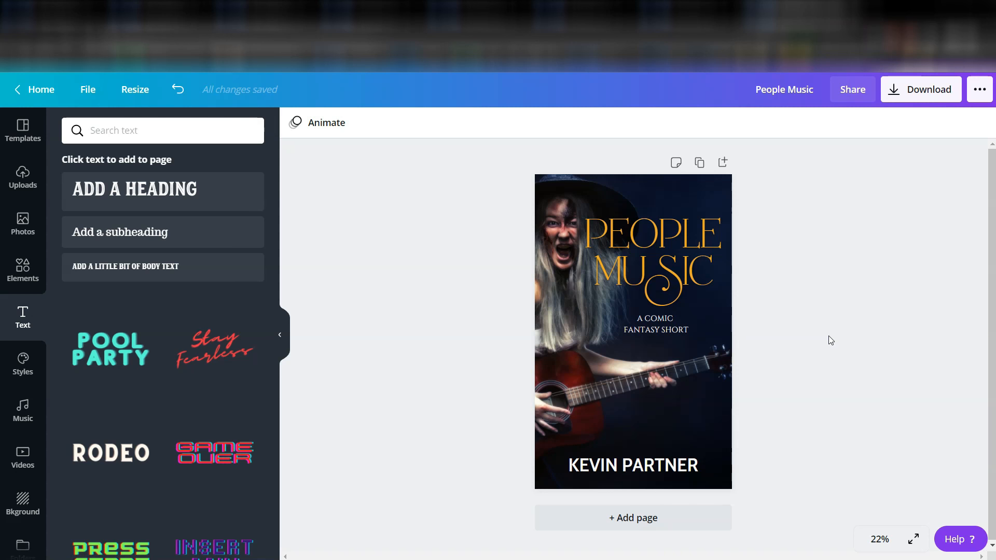
pyautogui.click(917, 92)
pyautogui.click(948, 221)
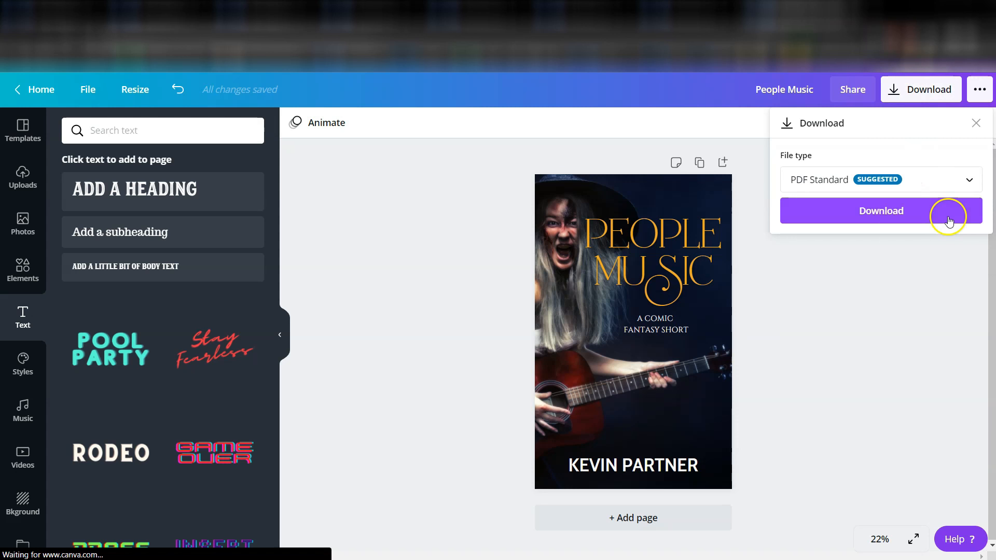
pyautogui.click(958, 178)
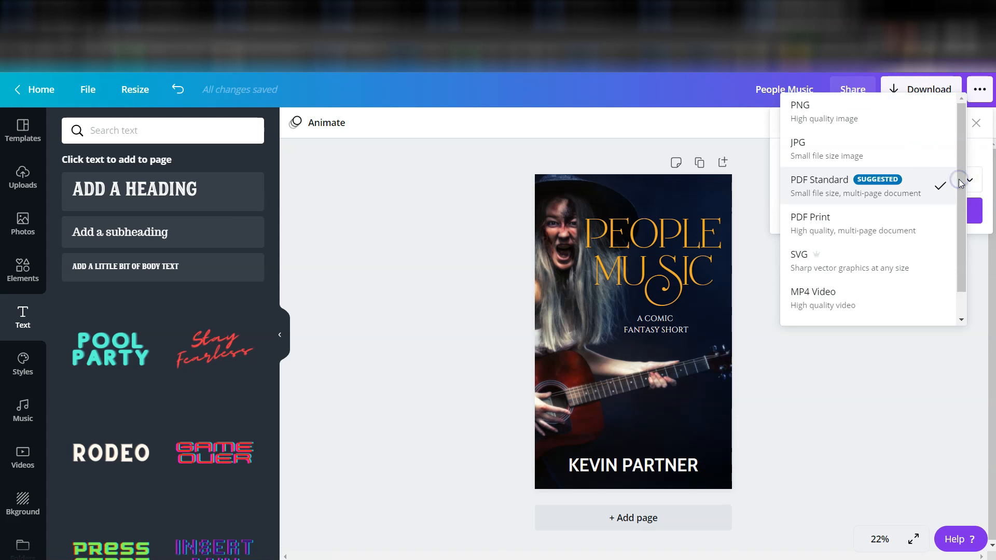
pyautogui.click(870, 158)
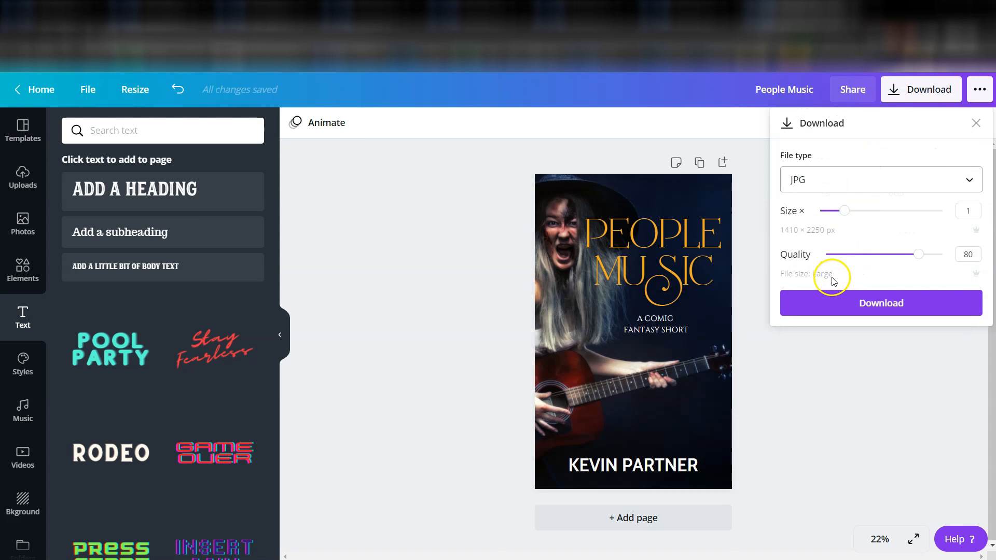
pyautogui.click(918, 255)
pyautogui.moveTo(918, 254); pyautogui.dragTo(943, 255)
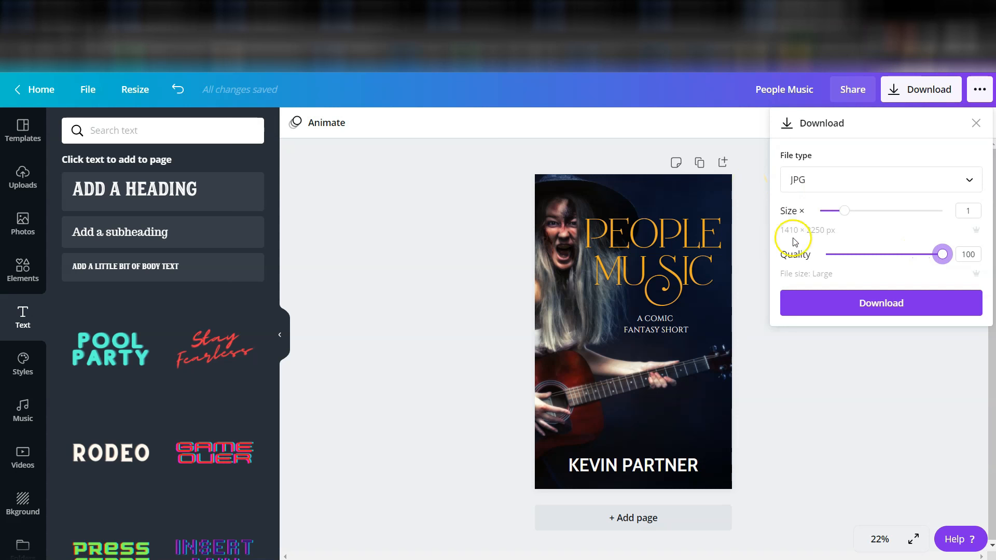
# - Download the JPG cover, save it as People Music (1).jpg in the New Image folder, and return to the design
pyautogui.click(889, 301)
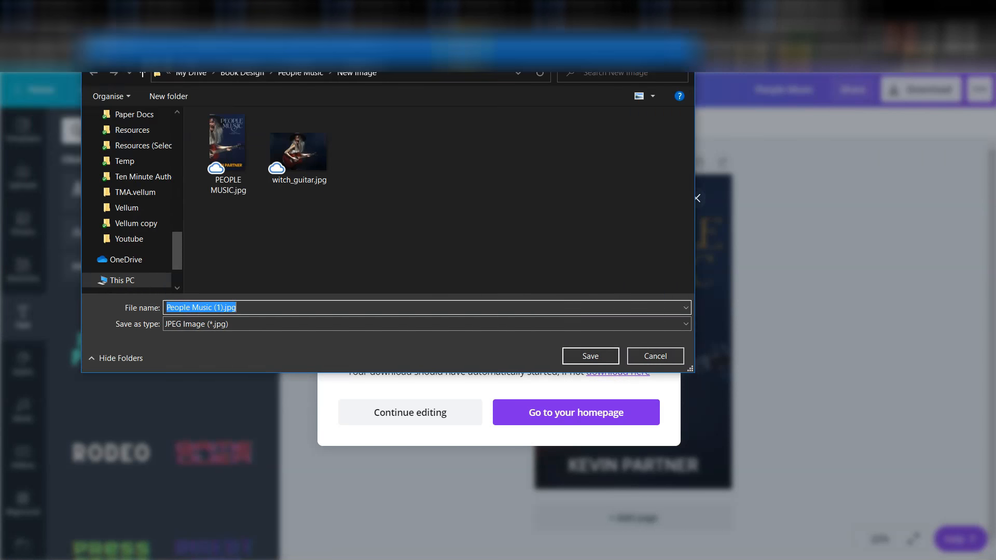
pyautogui.press('Return')
pyautogui.click(694, 182)
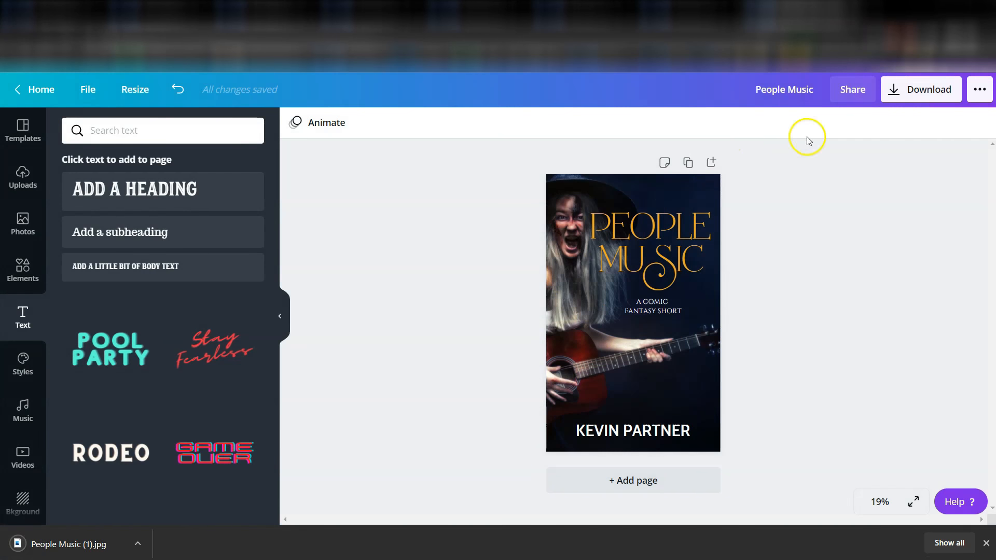
# - Download another copy of the cover as a high quality PNG image
pyautogui.click(926, 89)
pyautogui.click(838, 180)
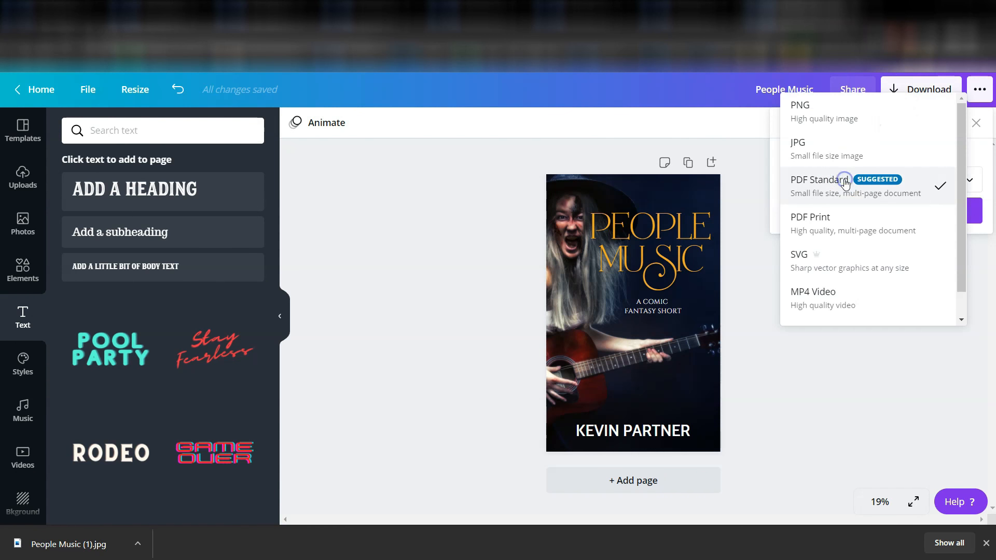
pyautogui.click(837, 118)
pyautogui.click(888, 311)
pyautogui.click(888, 311)
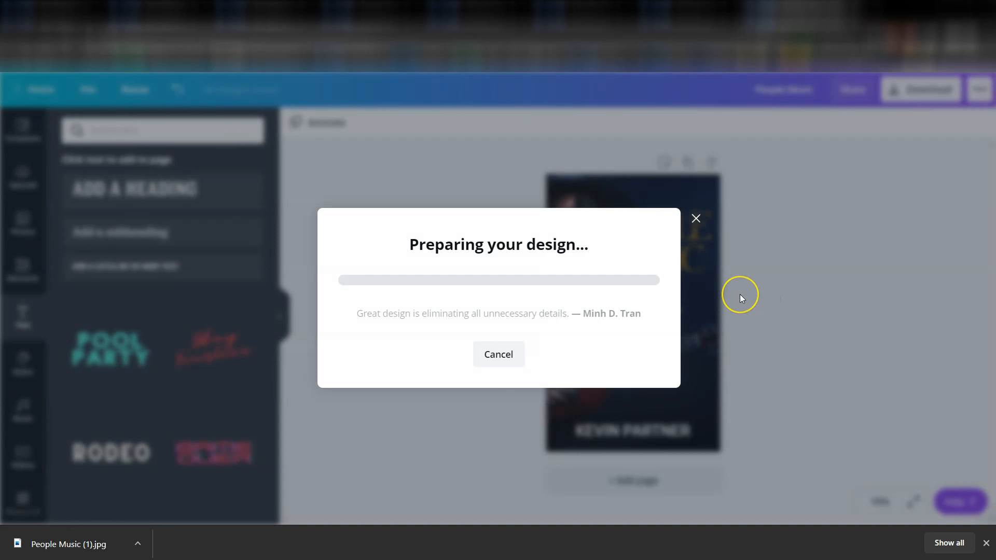